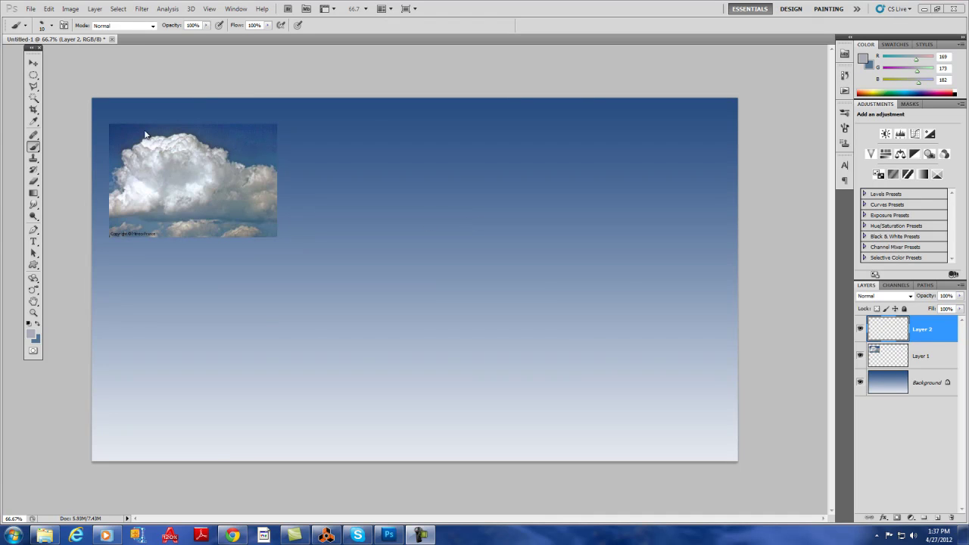
- Choose the irregular 17 px textured tip from the brush presets for painting the cloud
click(50, 27)
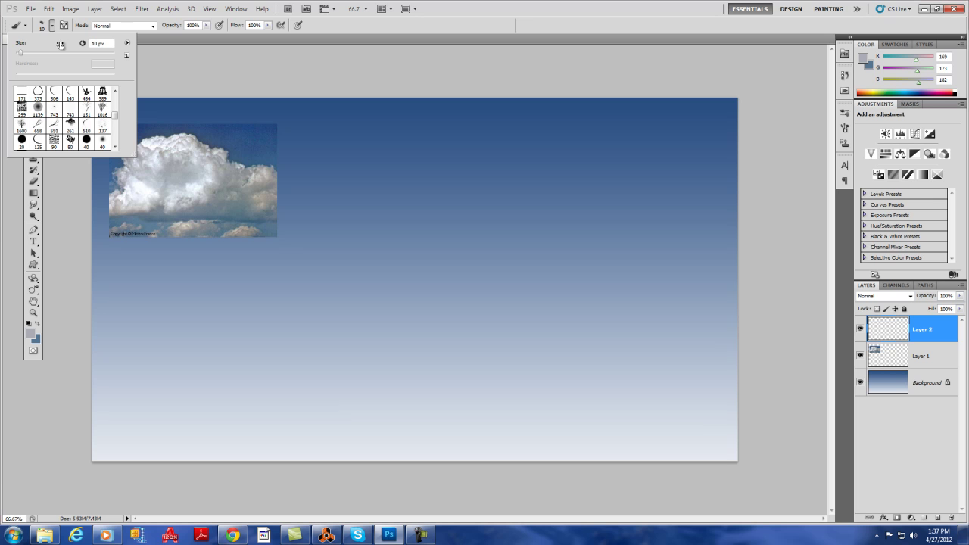
click(117, 115)
drag(116, 115, 116, 97)
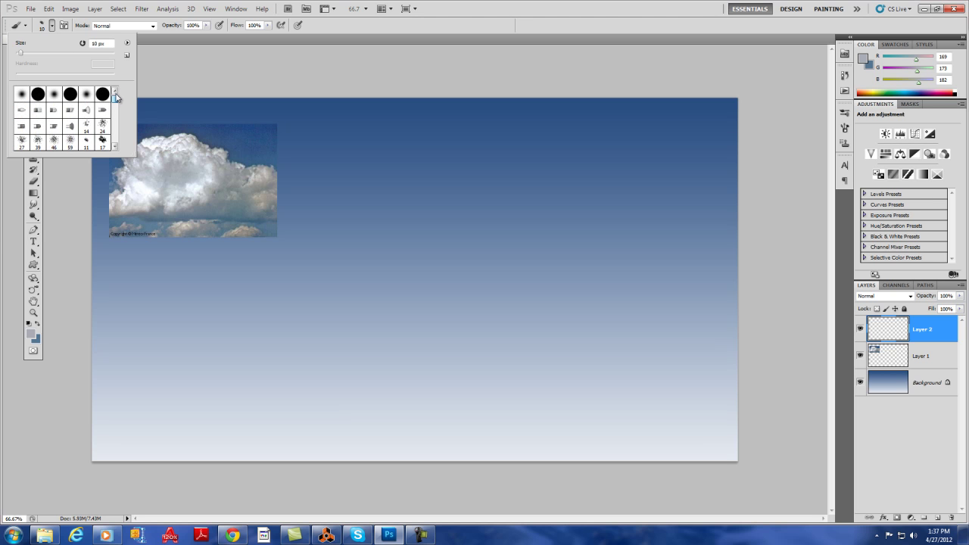
click(103, 141)
click(468, 31)
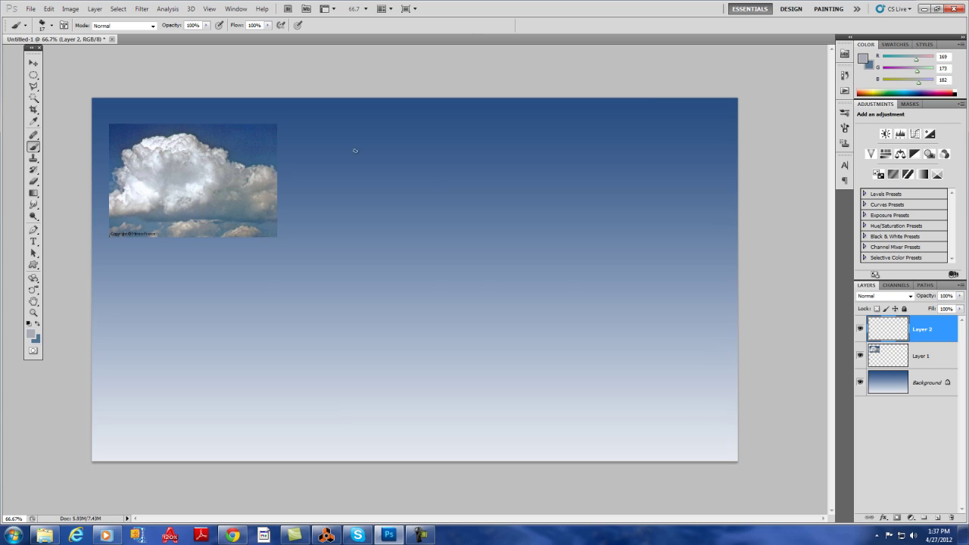
- Enable Shape Dynamics and Transfer in the brush settings
click(64, 25)
click(669, 141)
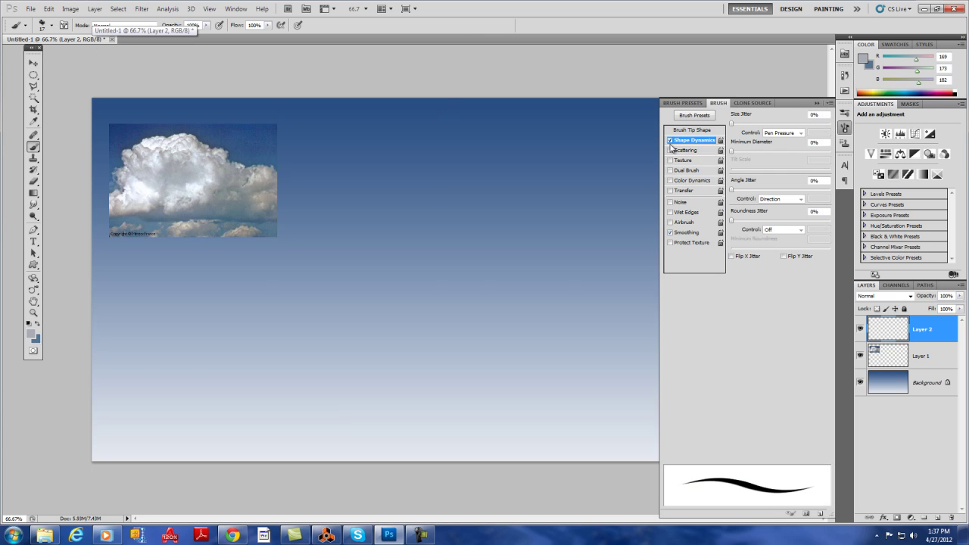
click(670, 190)
click(817, 103)
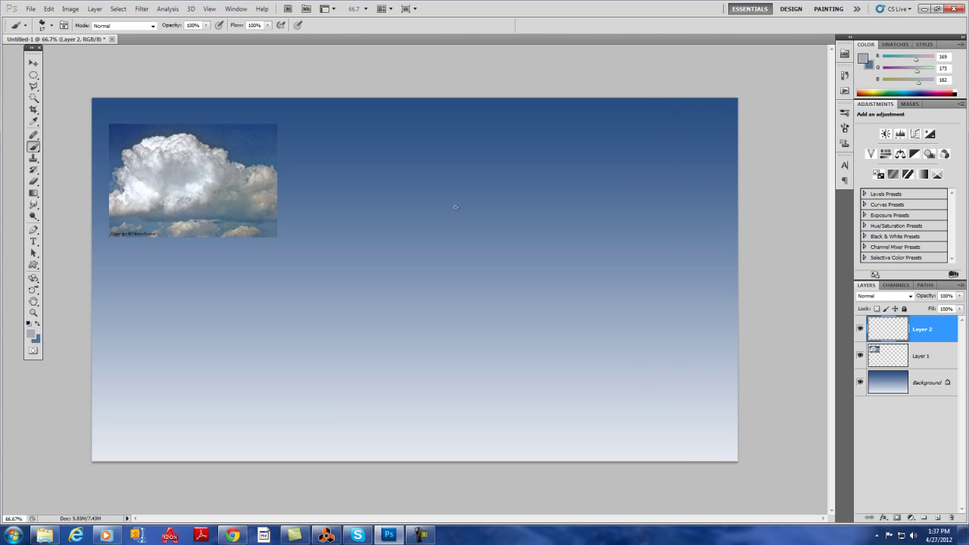
- Paint a gray cloud outline on Layer 2 to the right of the reference photo, with a bumpy top and flat base
drag(443, 184, 454, 175)
drag(510, 165, 560, 196)
mouse_move(441, 186)
mouse_down()
mouse_move(380, 235)
mouse_move(391, 248)
mouse_move(602, 249)
mouse_up()
drag(562, 190, 614, 188)
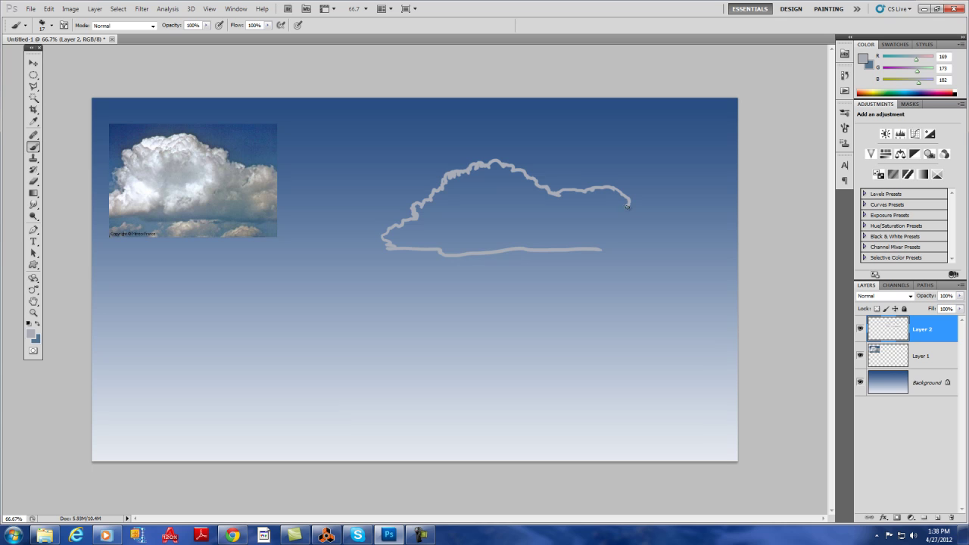
mouse_move(634, 222)
mouse_down()
mouse_move(651, 244)
mouse_move(643, 248)
mouse_up()
drag(549, 192, 531, 187)
- Enlarge the brush to 80 px and fill the cloud outline with solid gray
key(bracketright)
key(bracketright)
key(bracketright)
key(bracketright)
key(bracketright)
key(bracketright)
mouse_move(463, 198)
mouse_down()
mouse_move(509, 180)
mouse_move(554, 200)
mouse_move(614, 201)
mouse_move(616, 211)
mouse_move(531, 230)
mouse_move(502, 223)
mouse_move(489, 199)
mouse_move(457, 184)
mouse_move(478, 175)
mouse_move(524, 195)
mouse_move(439, 199)
mouse_move(392, 233)
mouse_move(449, 237)
mouse_move(438, 223)
mouse_move(447, 247)
mouse_move(508, 240)
mouse_move(463, 217)
mouse_move(502, 195)
mouse_move(529, 231)
mouse_move(553, 236)
mouse_move(517, 238)
mouse_move(598, 236)
mouse_move(621, 221)
mouse_move(601, 200)
mouse_move(617, 197)
mouse_move(621, 220)
mouse_move(627, 215)
mouse_move(643, 243)
mouse_move(595, 238)
mouse_up()
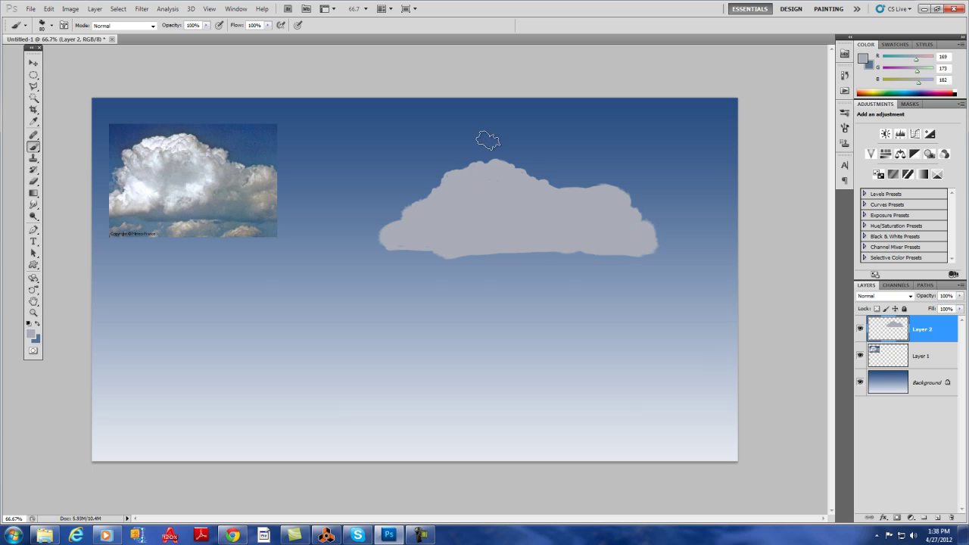
- Reduce the brush to 15 px and paint small irregular puffs along the cloud's top and side edges
key(bracketleft)
key(bracketleft)
key(bracketleft)
key(bracketleft)
key(bracketleft)
key(bracketleft)
drag(458, 168, 484, 162)
drag(616, 187, 620, 188)
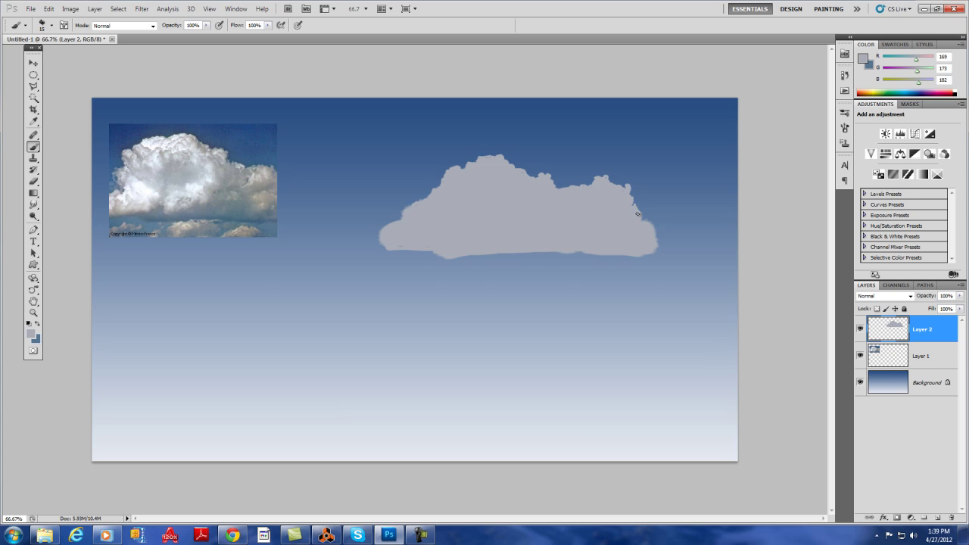
drag(640, 210, 643, 219)
drag(430, 193, 427, 197)
- Sample a dark blue-gray from the reference cloud's underside and paint a shadow line along the painted cloud's base
alt+click(228, 216)
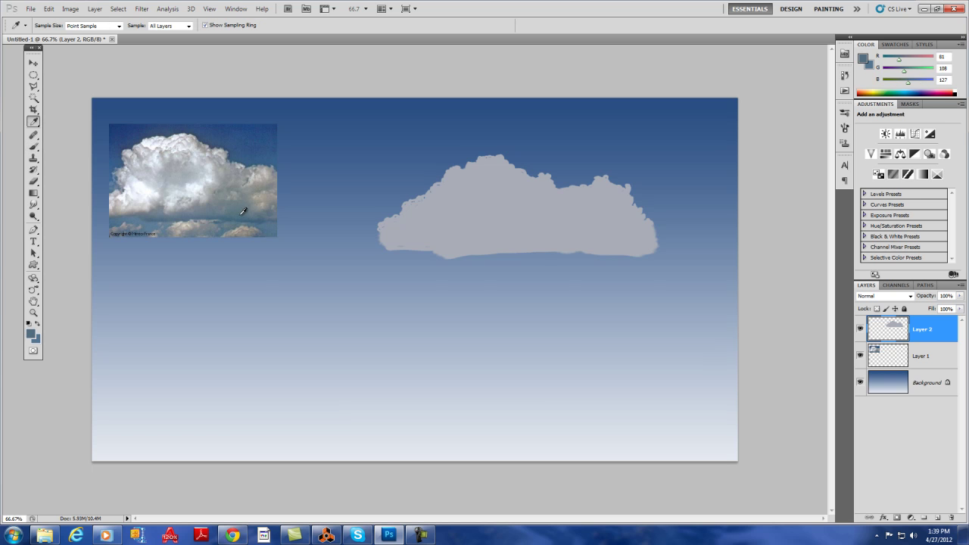
mouse_move(522, 250)
mouse_down()
mouse_move(627, 254)
mouse_move(449, 255)
mouse_move(492, 252)
mouse_move(443, 255)
mouse_up()
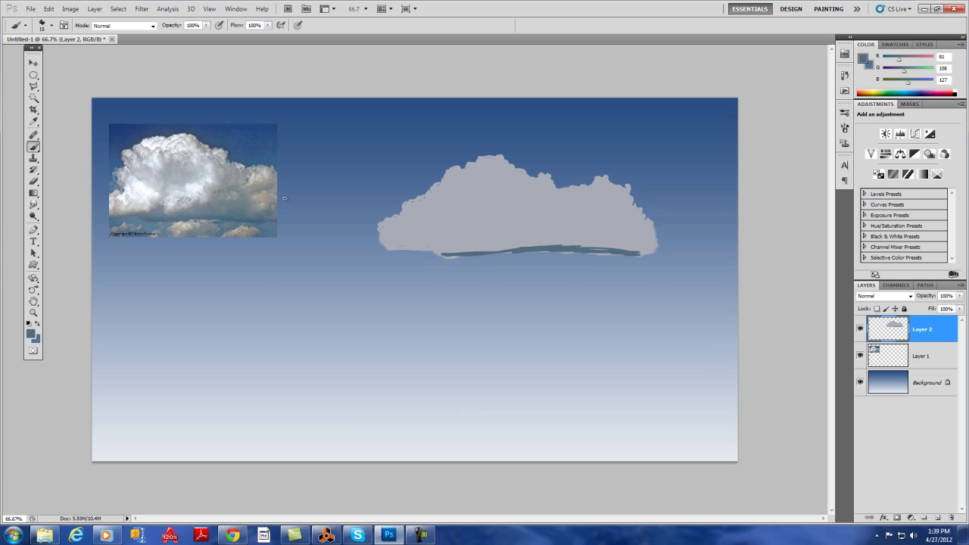
- Sample the bright white from the reference cloud and paint highlights over the cloud's left half with a 30 px brush
key(i)
click(198, 185)
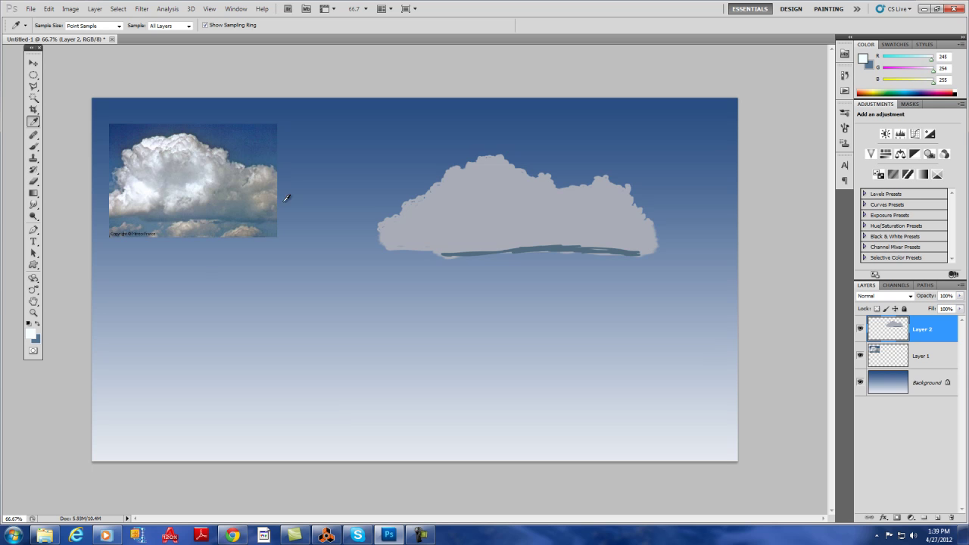
key(b)
key(bracketright)
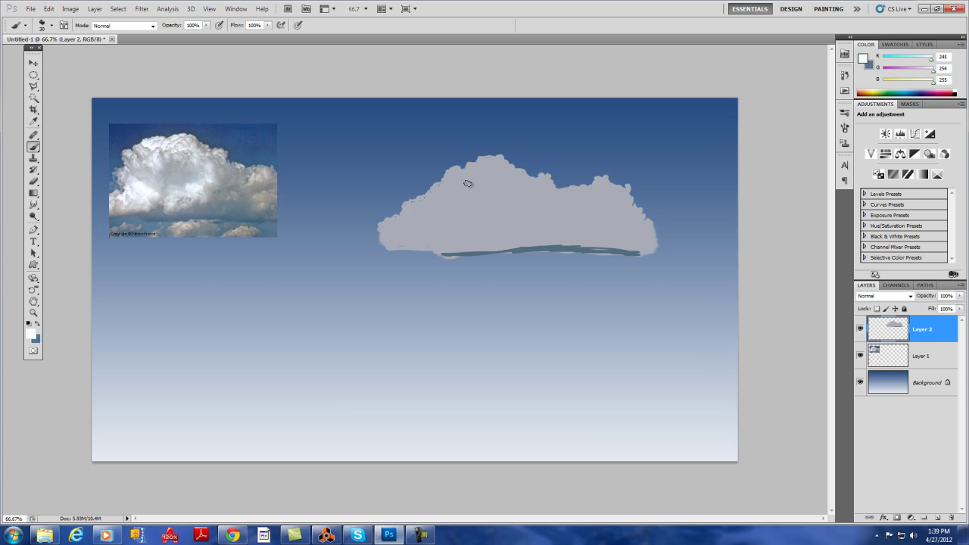
mouse_move(480, 175)
mouse_down()
mouse_move(497, 162)
mouse_move(434, 195)
mouse_move(483, 184)
mouse_move(519, 207)
mouse_move(481, 219)
mouse_move(493, 221)
mouse_move(418, 221)
mouse_move(412, 208)
mouse_up()
mouse_move(474, 170)
mouse_down()
mouse_move(498, 156)
mouse_move(450, 171)
mouse_move(491, 182)
mouse_move(507, 174)
mouse_move(480, 189)
mouse_up()
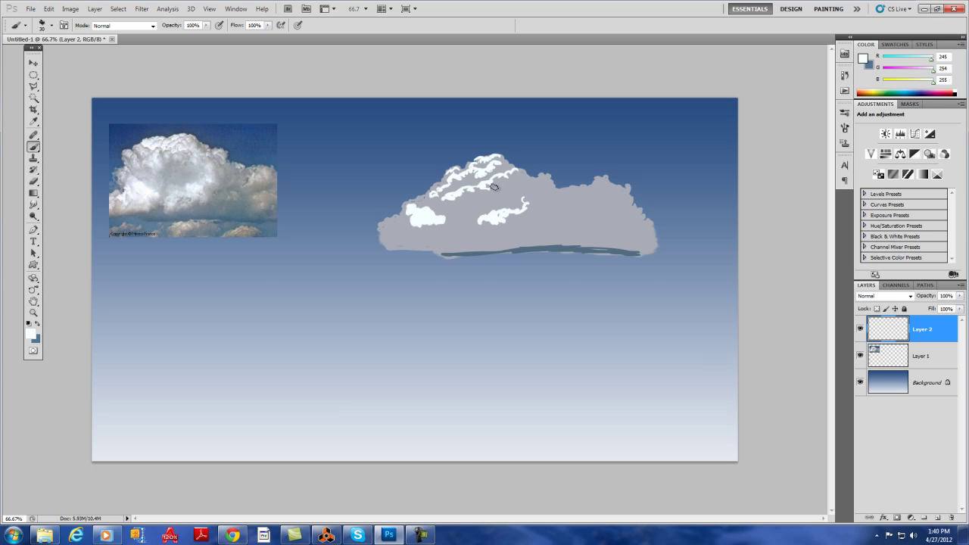
mouse_move(437, 213)
mouse_down()
mouse_move(391, 231)
mouse_move(558, 215)
mouse_move(542, 209)
mouse_move(568, 205)
mouse_move(462, 219)
mouse_up()
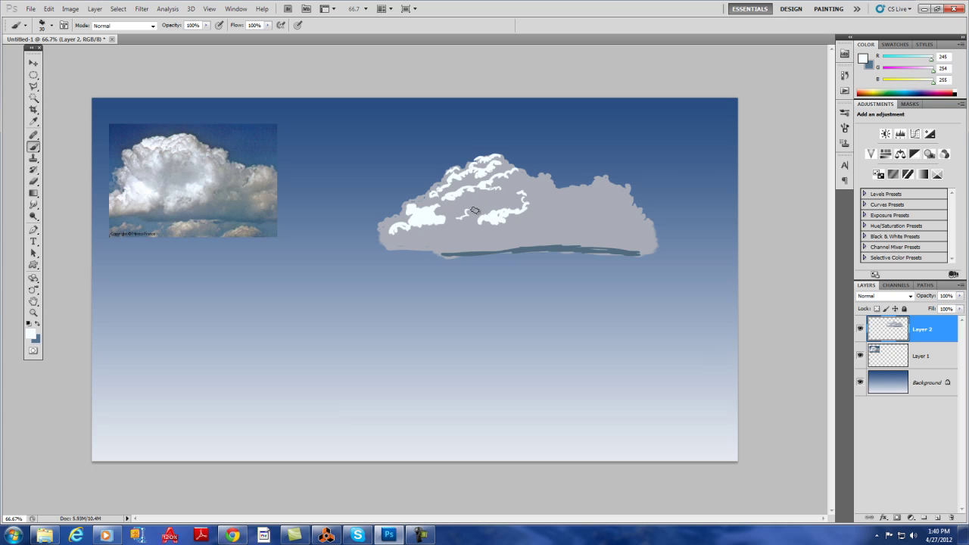
- Sample a mid gray (RGB 162, 171, 178) from the reference cloud and fill the area between the white highlights
key(i)
click(190, 175)
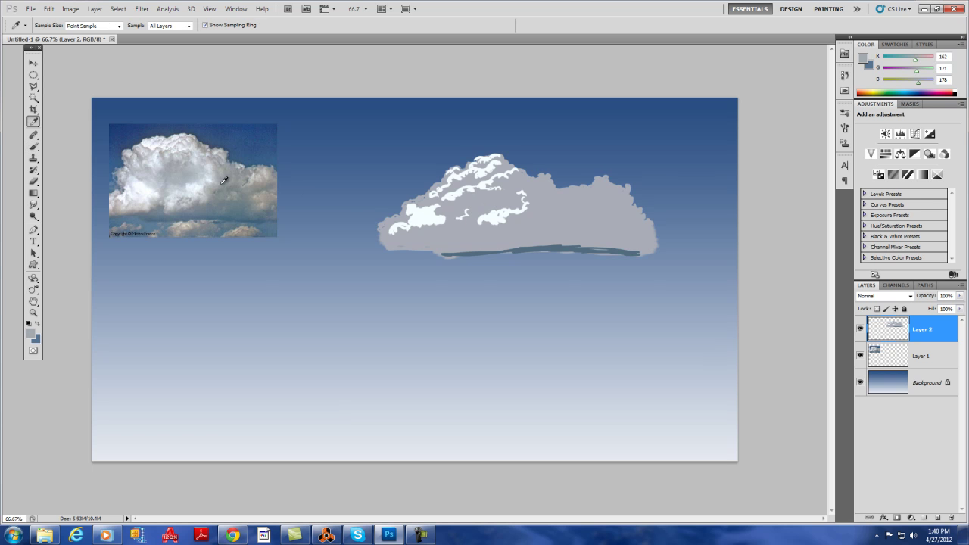
key(b)
mouse_move(478, 195)
mouse_down()
mouse_move(508, 200)
mouse_move(457, 214)
mouse_up()
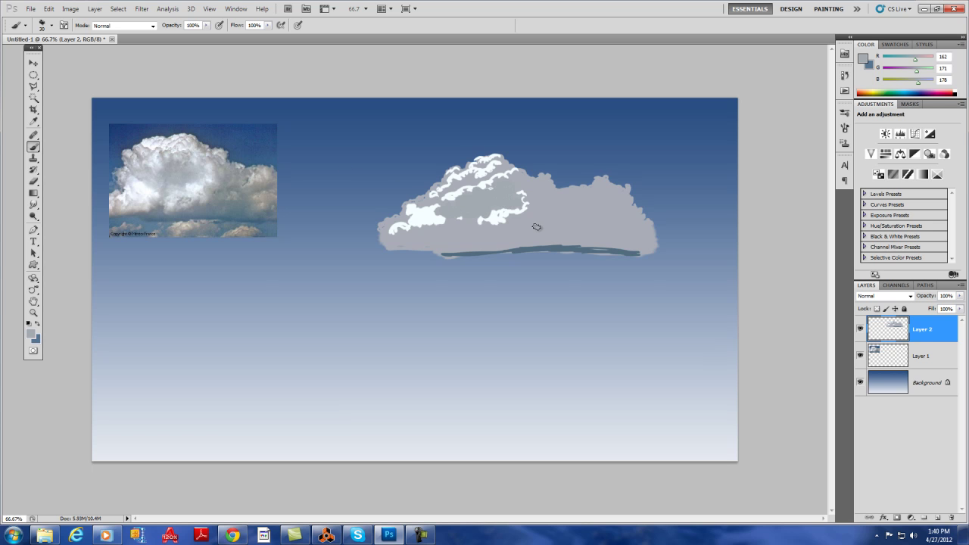
- Sample a darker blue-gray (RGB 97, 121, 133) from the reference photo and paint a puffy shadow above the base line
key(i)
click(235, 213)
key(b)
mouse_move(559, 241)
mouse_down()
mouse_move(578, 240)
mouse_move(524, 247)
mouse_move(587, 240)
mouse_up()
- Blend the dark base shadow and white highlights into the cloud using the Smudge tool with a 20 px tip at 50% strength
click(34, 205)
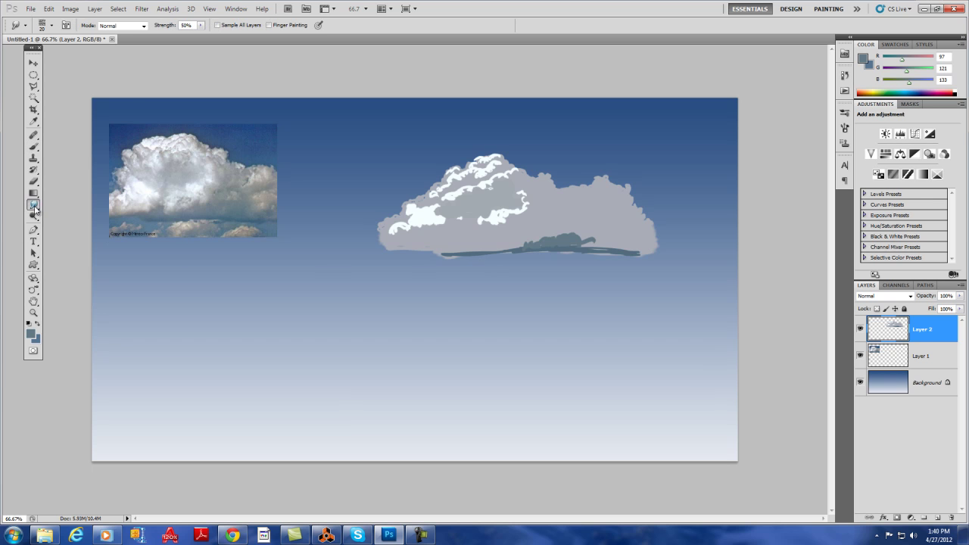
click(47, 26)
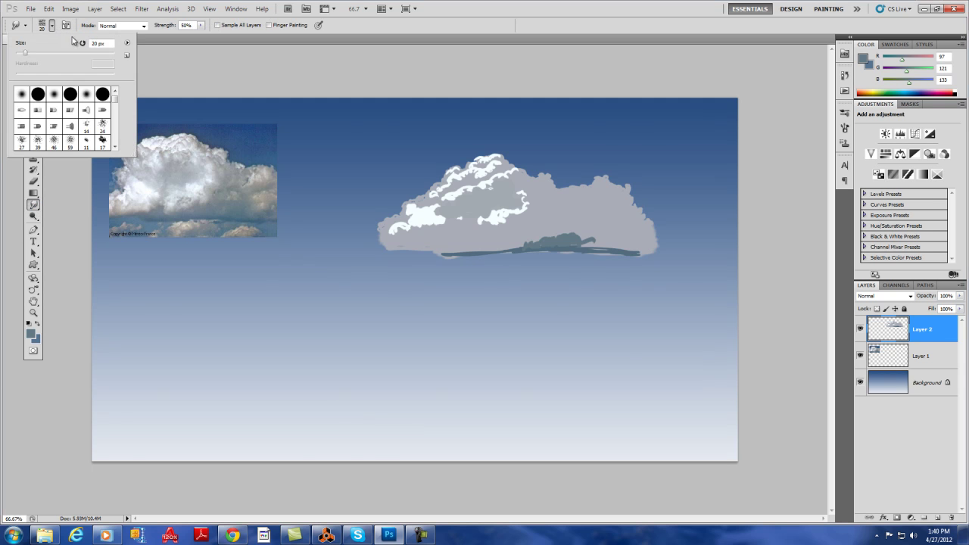
click(531, 240)
drag(524, 244, 558, 237)
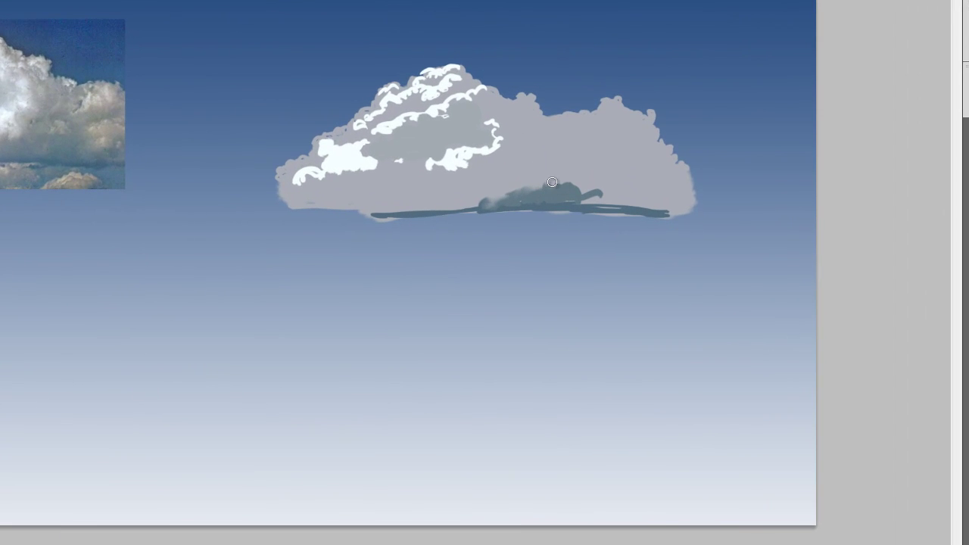
mouse_move(438, 155)
mouse_down()
mouse_move(461, 167)
mouse_move(420, 171)
mouse_move(479, 157)
mouse_move(507, 135)
mouse_up()
mouse_move(389, 131)
mouse_down()
mouse_move(372, 134)
mouse_move(425, 117)
mouse_up()
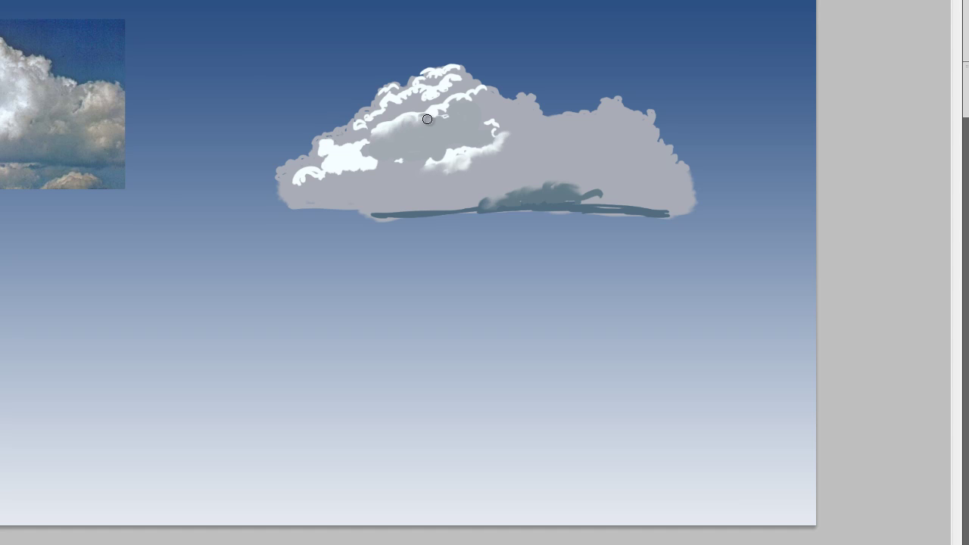
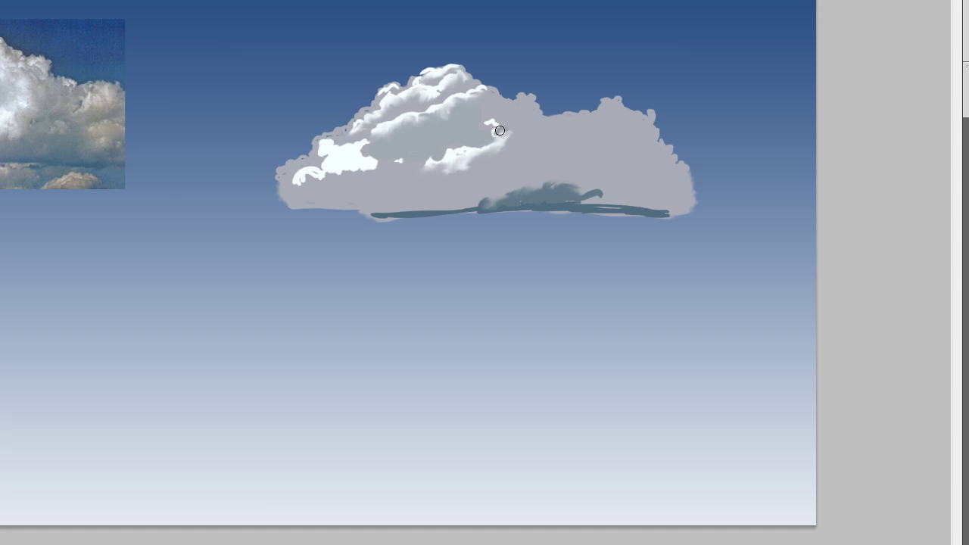
mouse_move(373, 176)
mouse_down()
mouse_move(356, 167)
mouse_move(339, 178)
mouse_move(341, 163)
mouse_move(284, 185)
mouse_move(353, 134)
mouse_move(371, 130)
mouse_move(380, 140)
mouse_up()
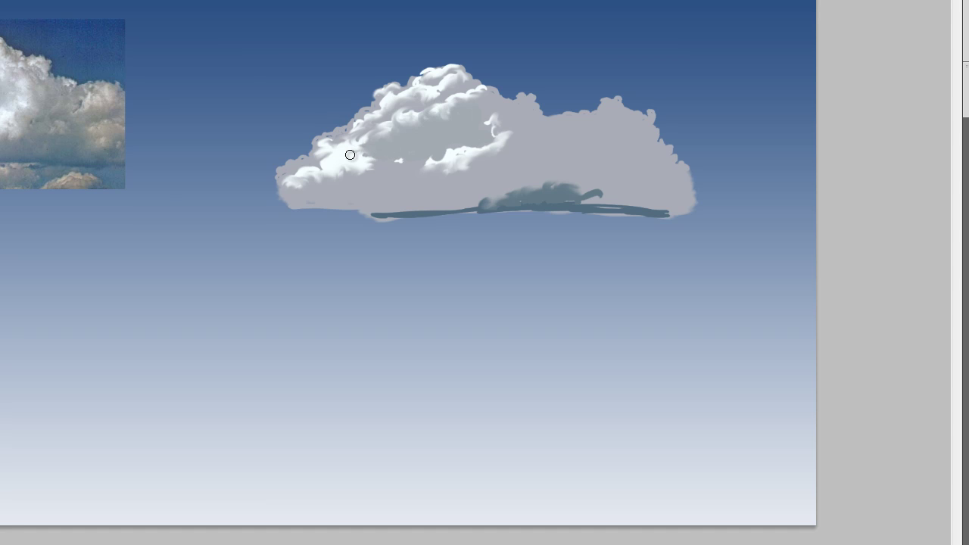
- Paint darker gray shadow patches across the cloud's middle, right half and lower edge
mouse_move(423, 126)
mouse_down()
mouse_move(366, 143)
mouse_move(396, 142)
mouse_move(394, 130)
mouse_move(398, 145)
mouse_move(433, 128)
mouse_up()
key(r)
drag(544, 148, 505, 111)
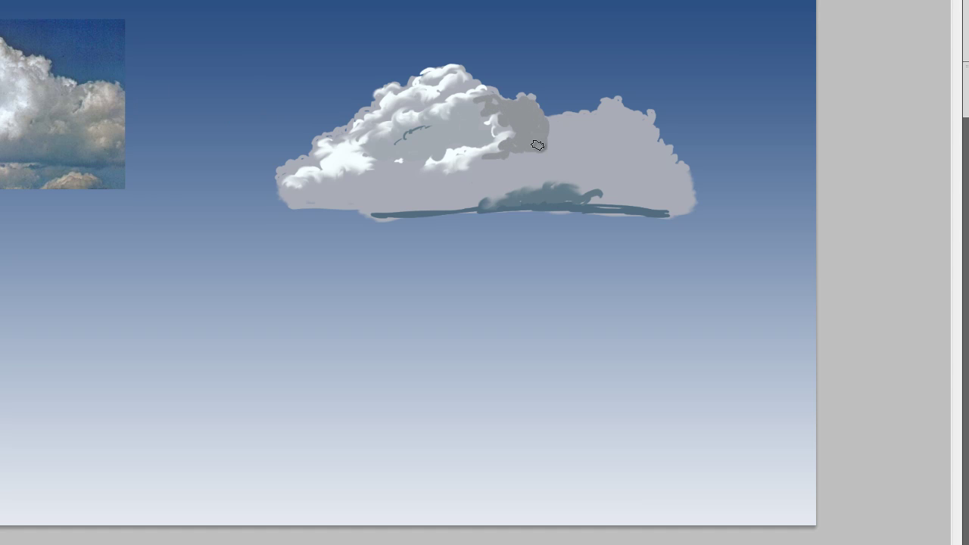
mouse_move(527, 146)
mouse_down()
mouse_move(481, 100)
mouse_move(511, 114)
mouse_move(525, 107)
mouse_move(537, 140)
mouse_move(483, 151)
mouse_move(437, 132)
mouse_move(470, 128)
mouse_move(503, 173)
mouse_move(474, 173)
mouse_move(491, 155)
mouse_move(472, 172)
mouse_move(459, 164)
mouse_move(448, 182)
mouse_move(558, 118)
mouse_move(623, 142)
mouse_move(626, 172)
mouse_move(590, 157)
mouse_move(598, 159)
mouse_move(590, 142)
mouse_move(574, 173)
mouse_up()
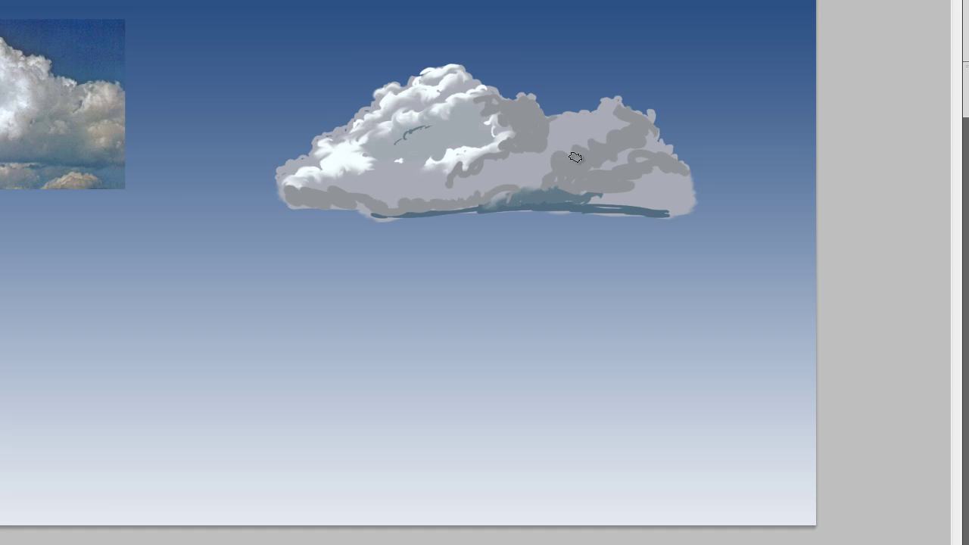
mouse_move(620, 135)
mouse_down()
mouse_move(645, 131)
mouse_move(624, 112)
mouse_up()
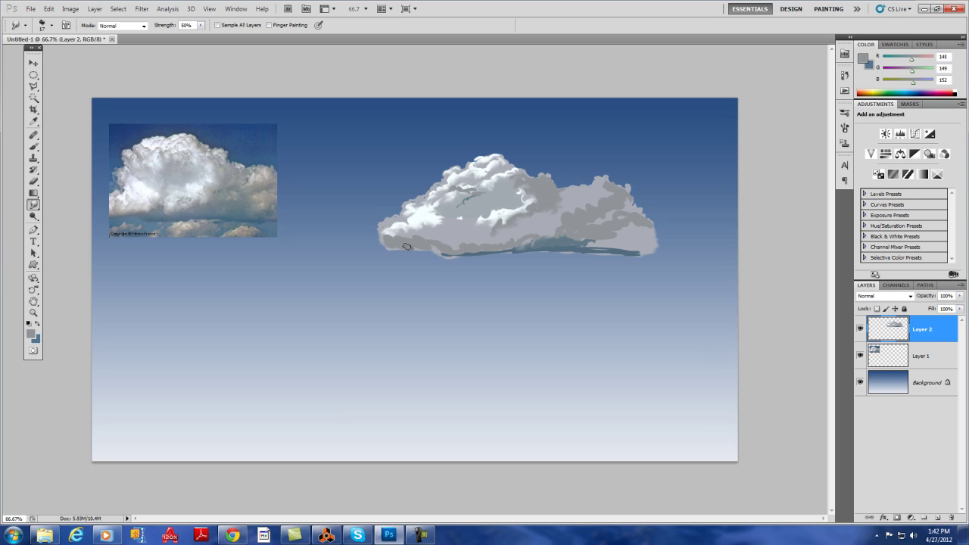
- Smudge the gray shadow patches into the surrounding cloud, enlarging the textured smudge tip to 35 px
drag(428, 247, 435, 245)
key(bracketright)
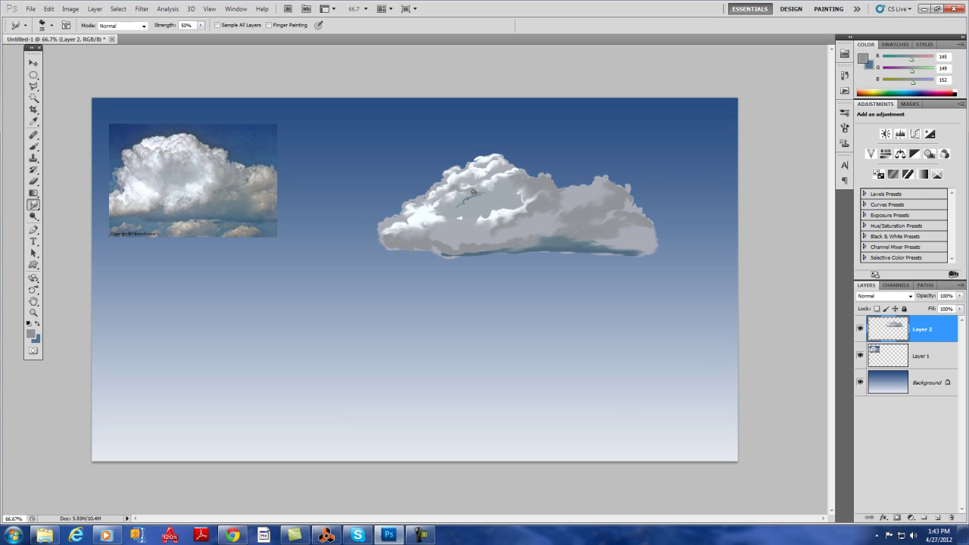
drag(449, 190, 459, 189)
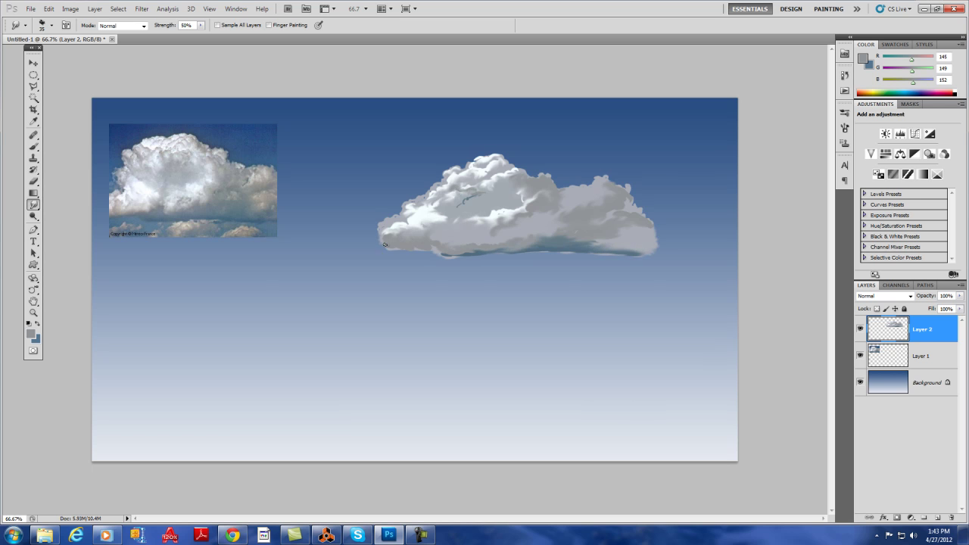
- Sample a near-white (RGB 226, 236, 237) from the cloud's highlights and paint thin highlight strokes across it with a 10 px brush
key(i)
click(405, 228)
key(b)
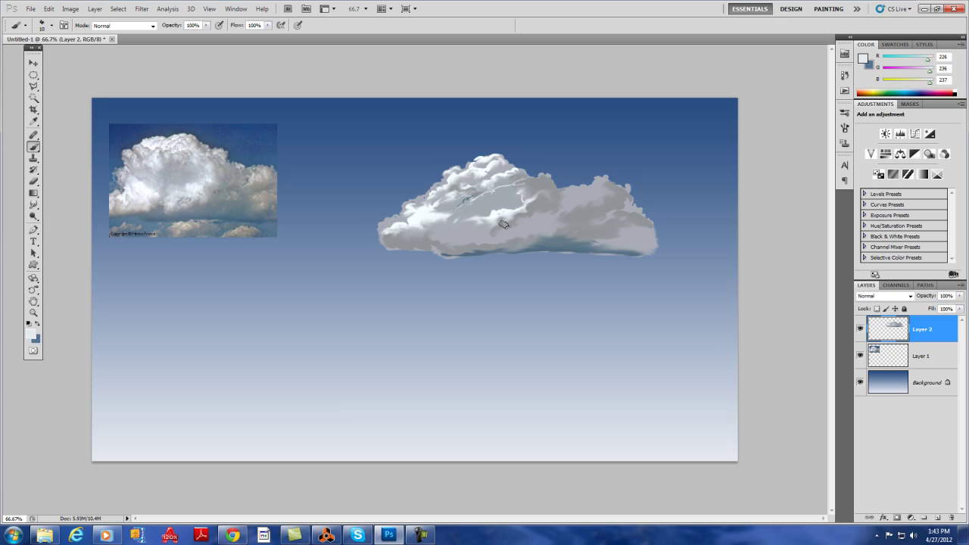
drag(479, 205, 506, 200)
mouse_move(566, 210)
mouse_down()
mouse_move(590, 214)
mouse_move(578, 213)
mouse_move(602, 186)
mouse_up()
drag(596, 220, 613, 215)
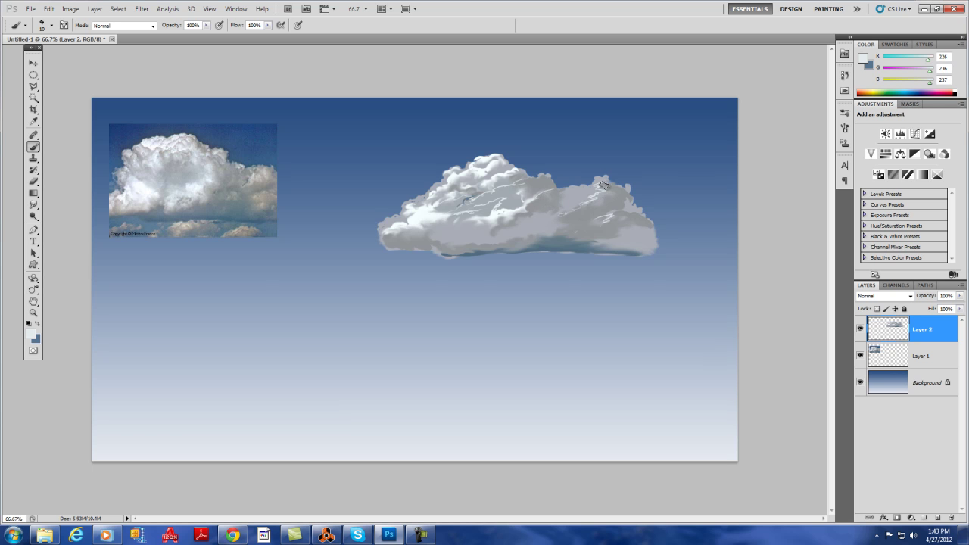
drag(520, 240, 547, 235)
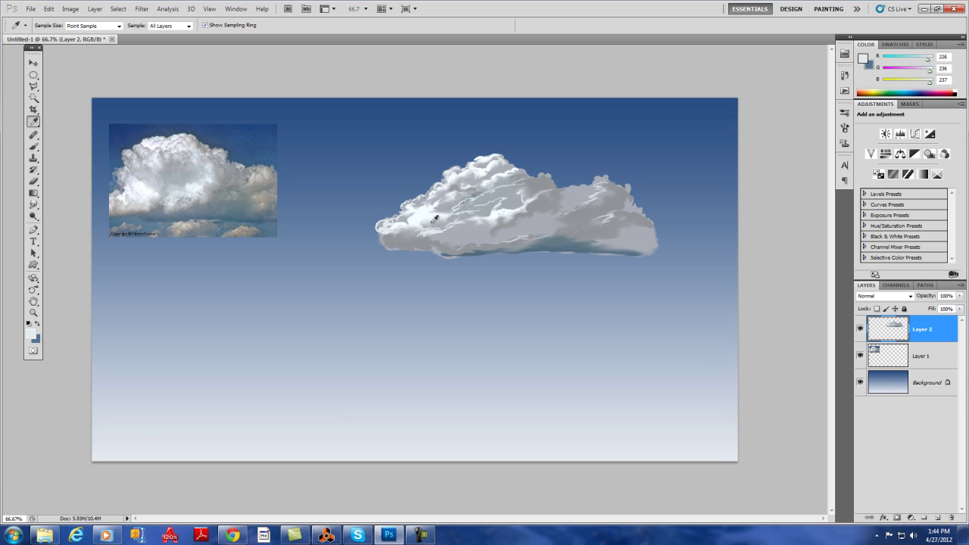
- Sample a gray from the cloud and soften the thin highlight strokes on its left half with the 35 px Smudge tool
alt+click(434, 219)
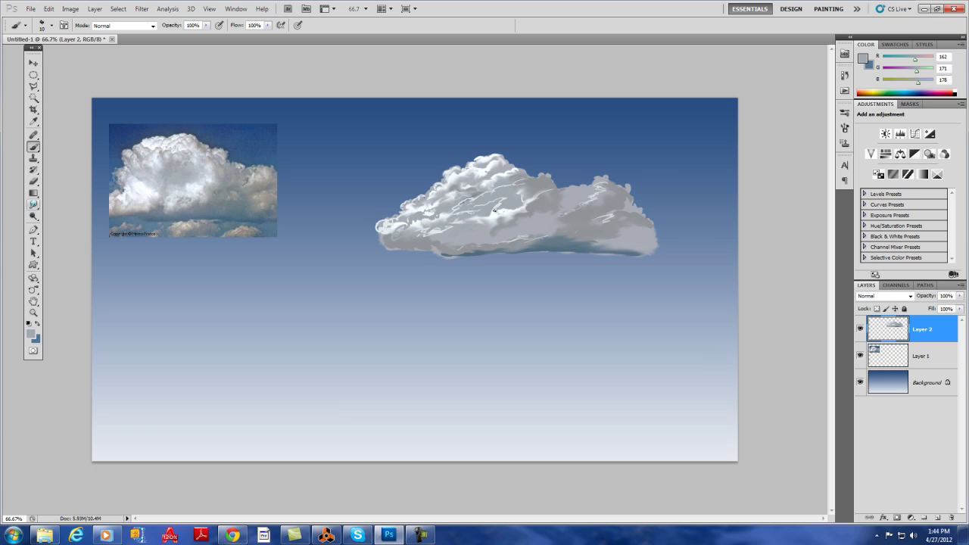
key(r)
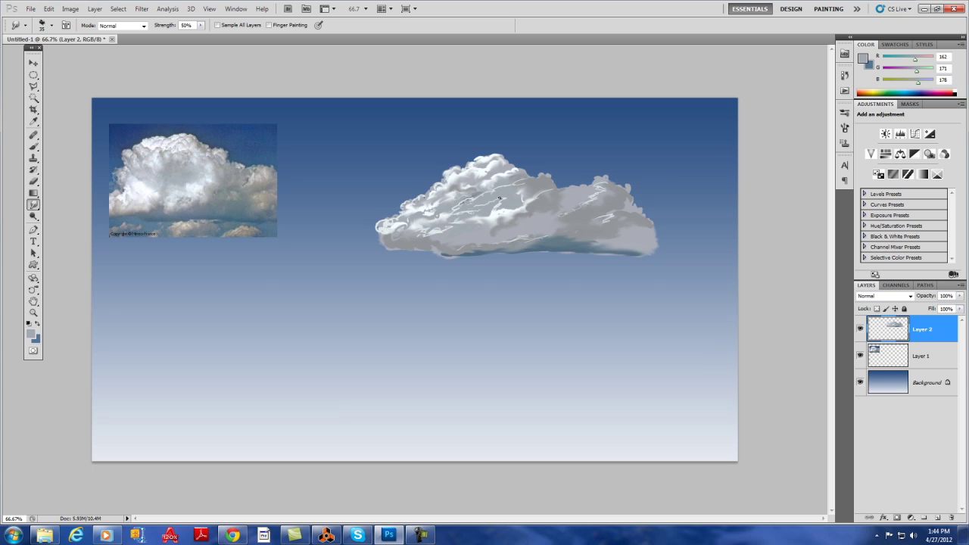
drag(446, 230, 435, 234)
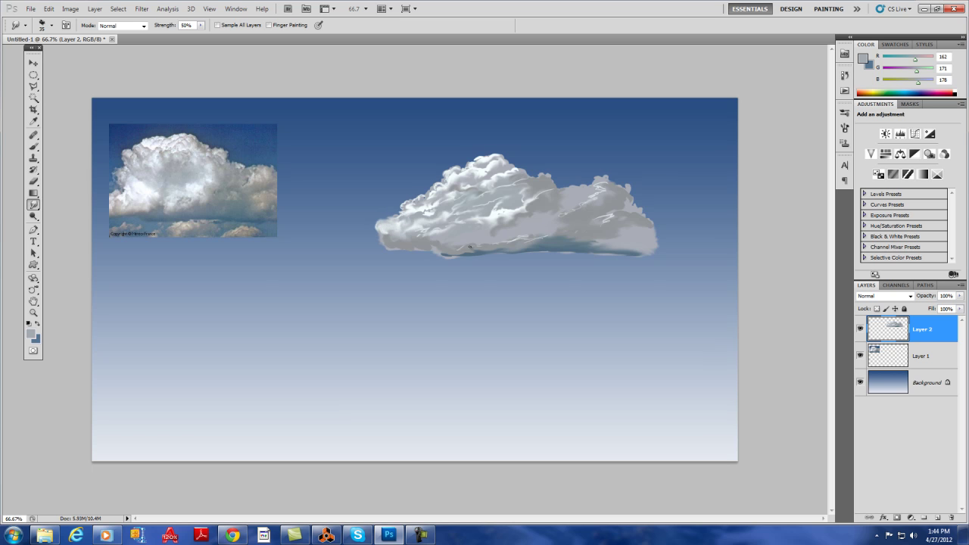
drag(422, 228, 427, 229)
- Paint sampled gray shading (RGB 146, 150, 153) into the cloud's lower left with a 25 px brush and switch back to Smudge
key(b)
alt+click(455, 223)
drag(455, 249, 478, 229)
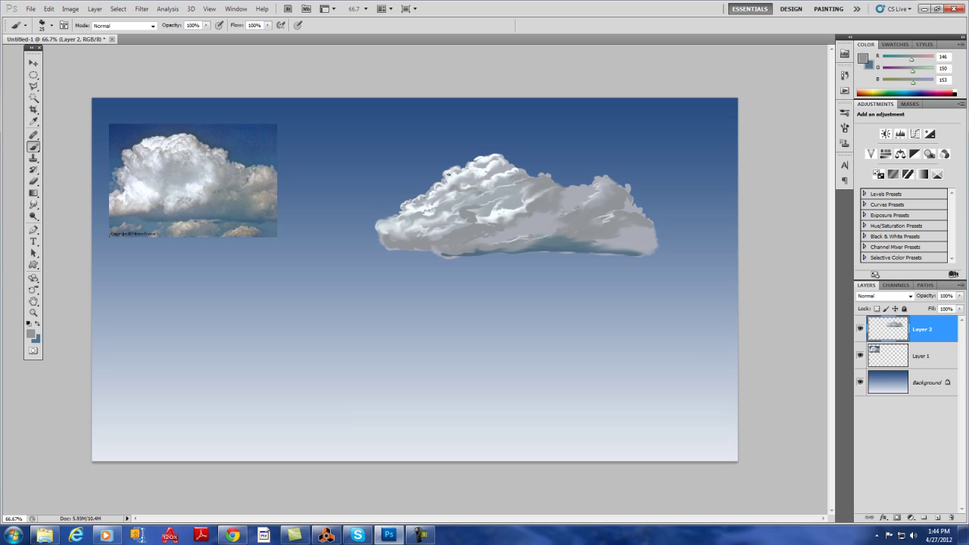
key(r)
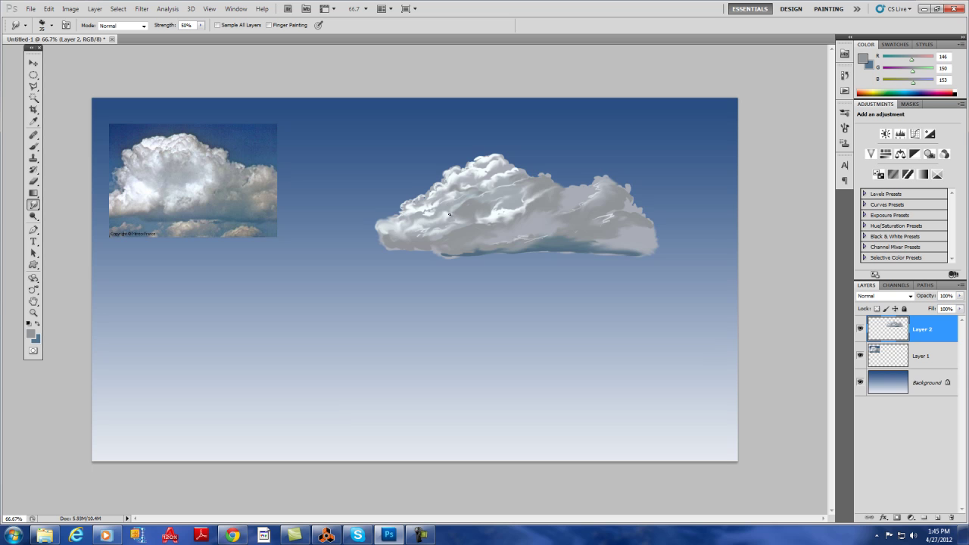
- Sample a near-white (RGB 244, 251, 253) from the cloud and paint fine highlight strokes across its left half with the 25 px brush
key(b)
alt+click(502, 212)
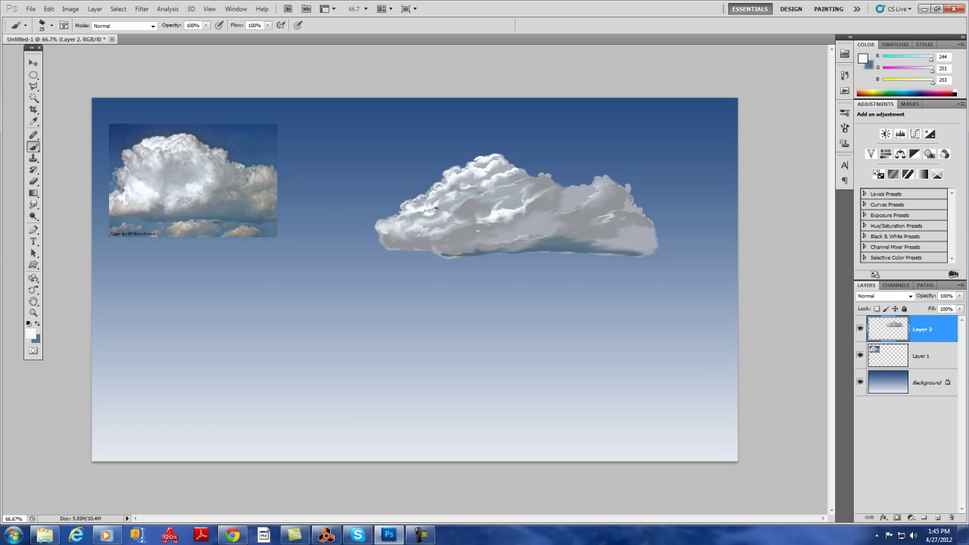
drag(463, 240, 473, 236)
drag(458, 228, 463, 222)
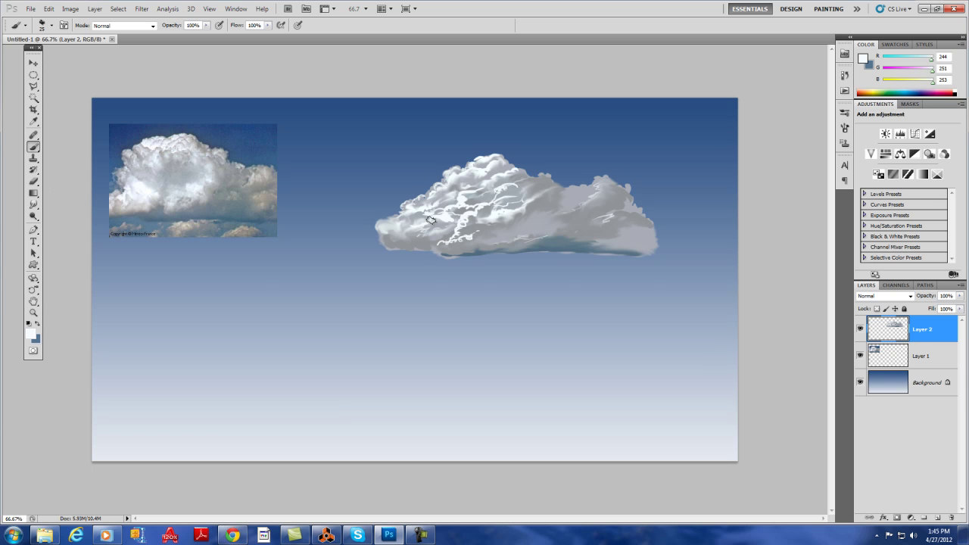
- Paint sampled gray (RGB 170, 179, 186) into the middle of the cloud's left half and blend the highlights and shading with the 35 px Smudge tool
alt+click(415, 224)
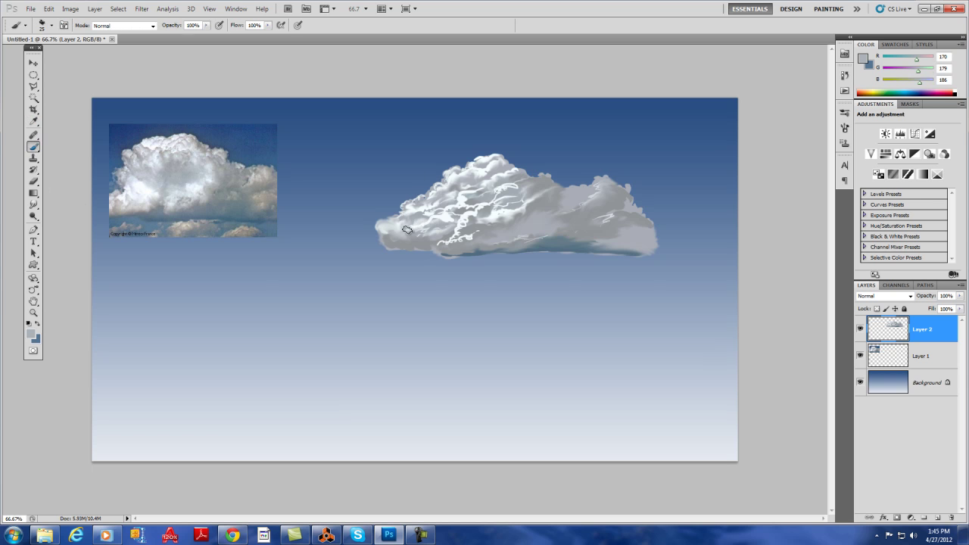
mouse_move(461, 196)
mouse_down()
mouse_move(448, 196)
mouse_move(485, 206)
mouse_up()
key(r)
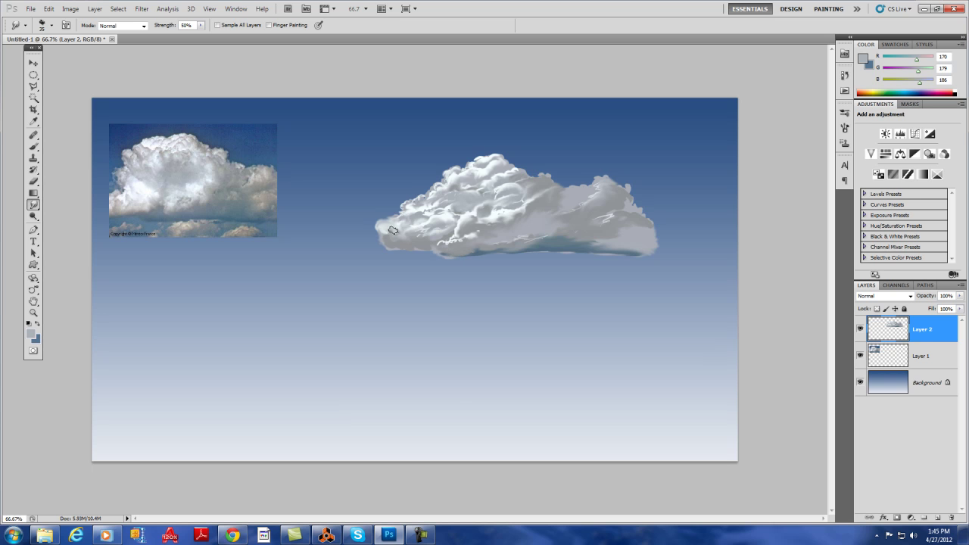
mouse_move(394, 232)
mouse_down()
mouse_move(386, 226)
mouse_move(402, 237)
mouse_up()
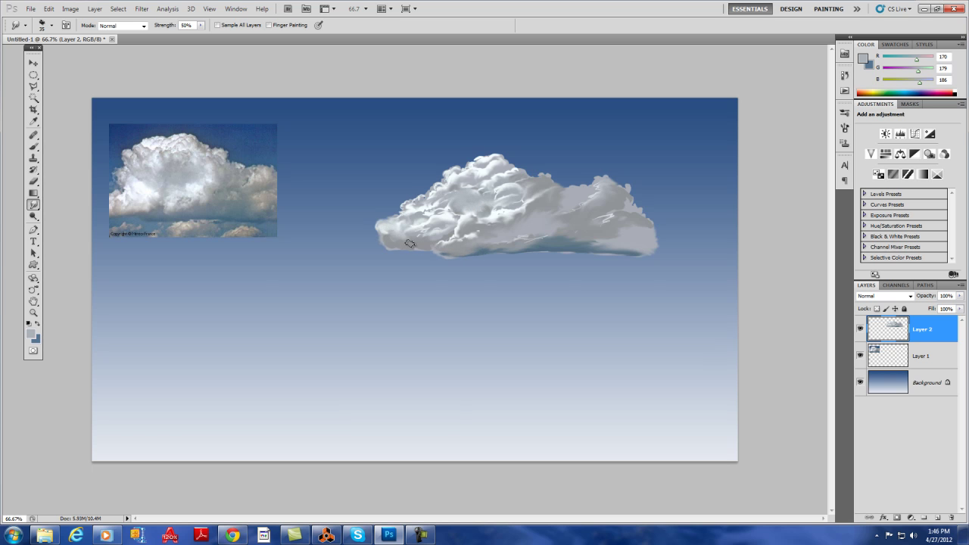
mouse_move(595, 204)
mouse_down()
mouse_move(611, 187)
mouse_move(585, 215)
mouse_up()
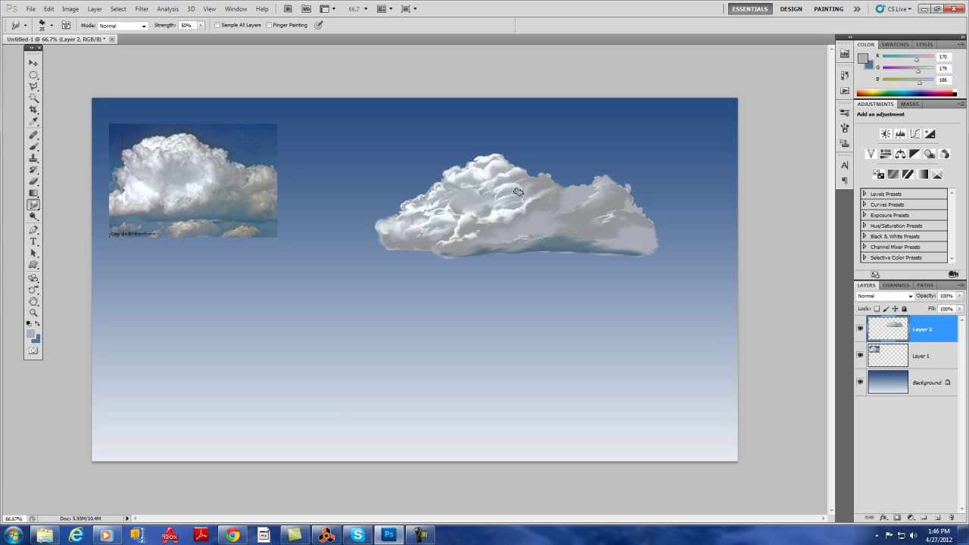
mouse_move(531, 188)
mouse_down()
mouse_move(587, 202)
mouse_move(513, 214)
mouse_up()
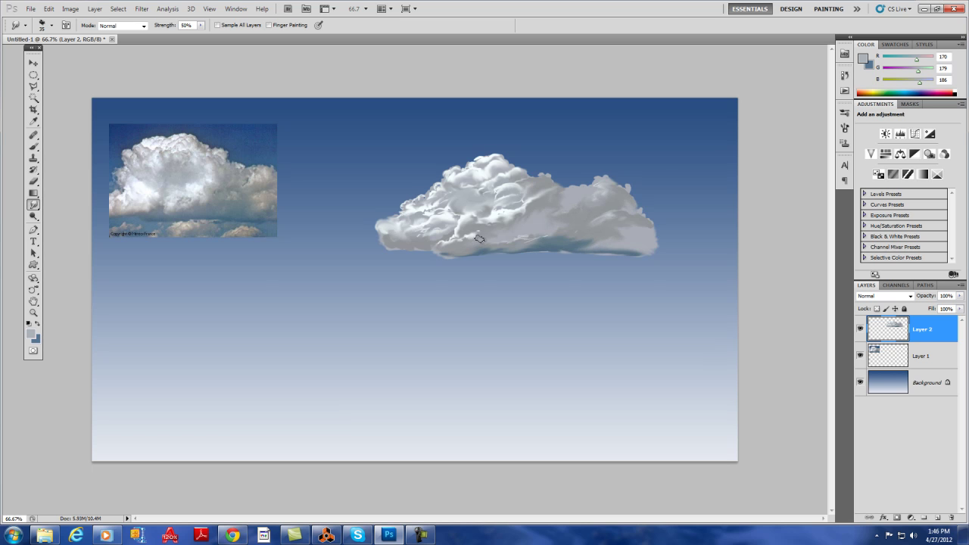
- Sample warm grays, including RGB 167, 164, 155, and paint warm patches into the cloud's right half with the 25 px brush
key(i)
click(475, 221)
key(b)
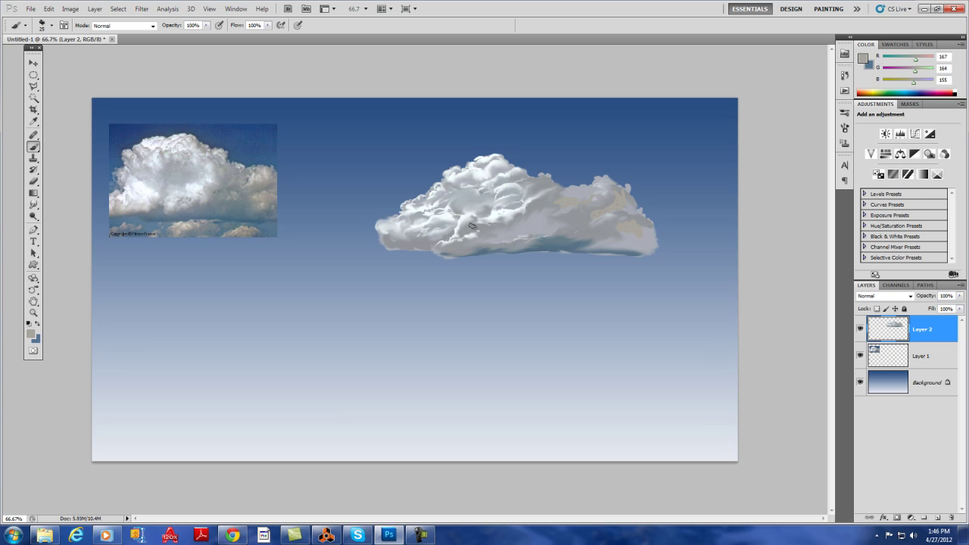
drag(473, 218, 473, 220)
- Smudge the warm patches into the cloud and pull both ends of its base outward into thin wisps
key(r)
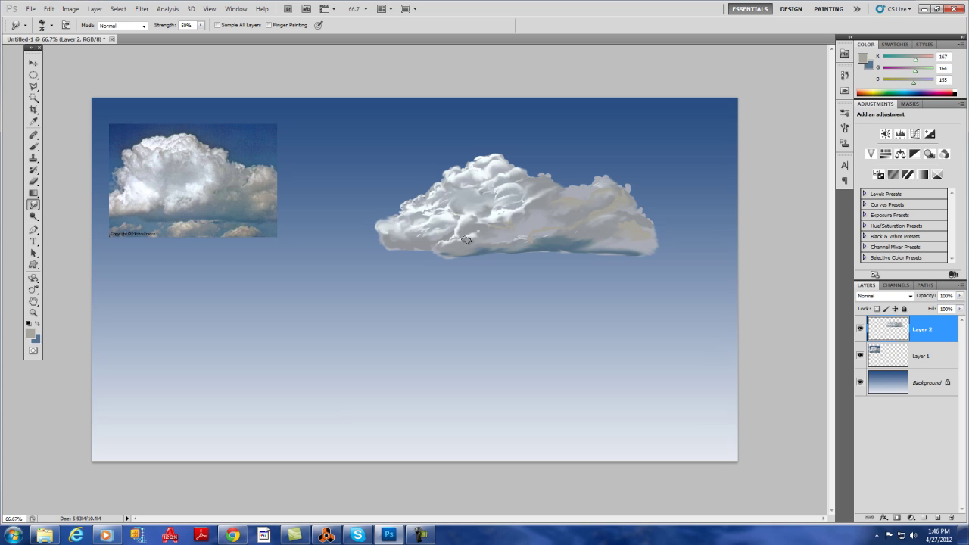
mouse_move(493, 234)
mouse_down()
mouse_move(482, 201)
mouse_move(457, 214)
mouse_move(479, 219)
mouse_move(501, 203)
mouse_move(435, 204)
mouse_move(515, 191)
mouse_up()
drag(587, 253, 662, 254)
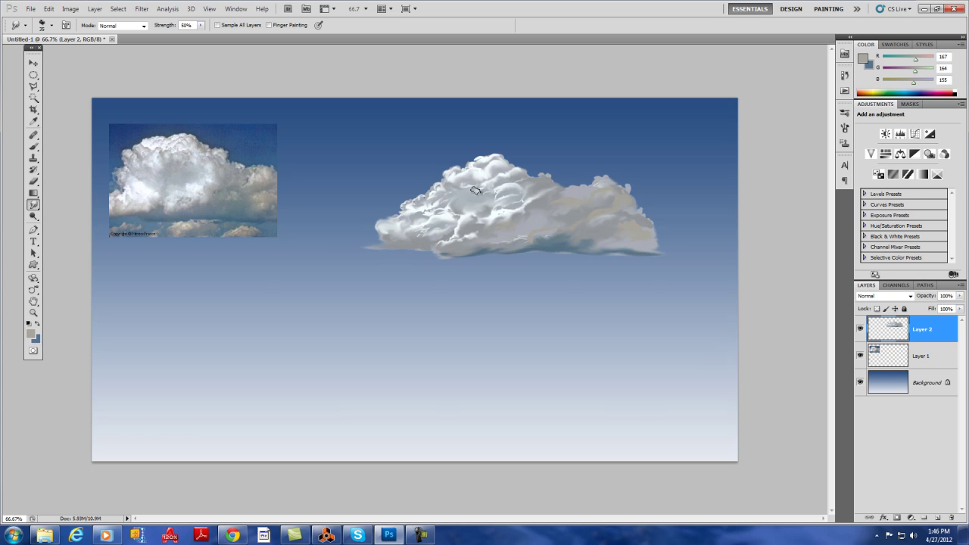
- Paint a dark blue-gray shadow (RGB 117, 132, 137) across the cloud's lower center with the 25 px brush and blend it with the Smudge tool
key(b)
alt+click(503, 215)
mouse_move(470, 234)
mouse_down()
mouse_move(438, 245)
mouse_move(483, 204)
mouse_move(450, 207)
mouse_move(479, 195)
mouse_move(452, 213)
mouse_move(440, 208)
mouse_move(448, 221)
mouse_move(493, 200)
mouse_move(473, 191)
mouse_move(493, 191)
mouse_move(504, 220)
mouse_up()
alt+click(470, 214)
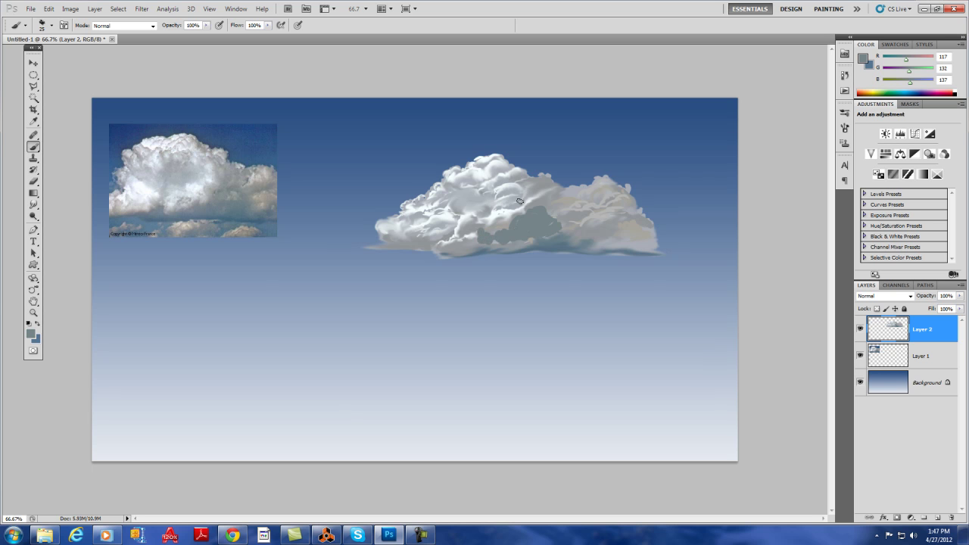
drag(519, 206, 455, 221)
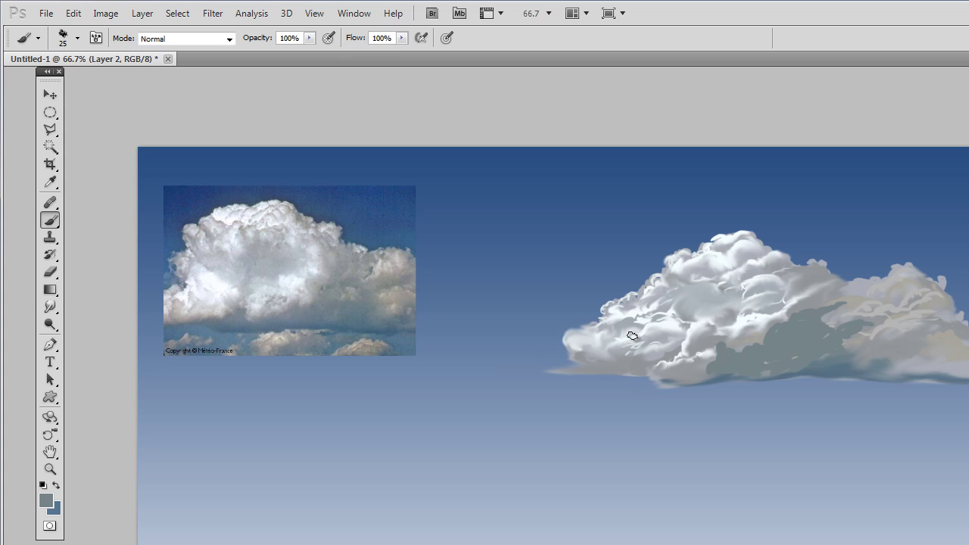
key(r)
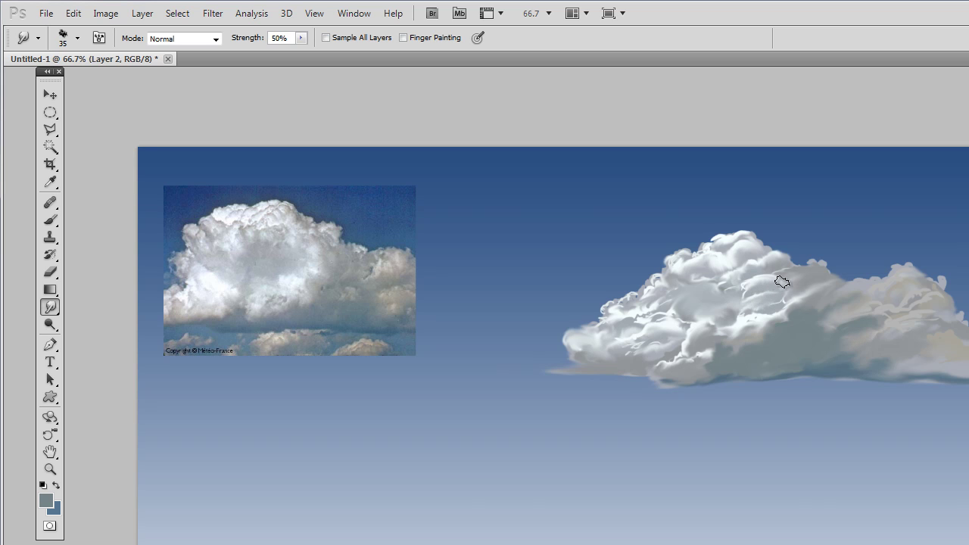
- Sample a tone from the cloud, paint billow detail into its left center and right half, and blend it with the Smudge tool
key(i)
click(679, 323)
key(b)
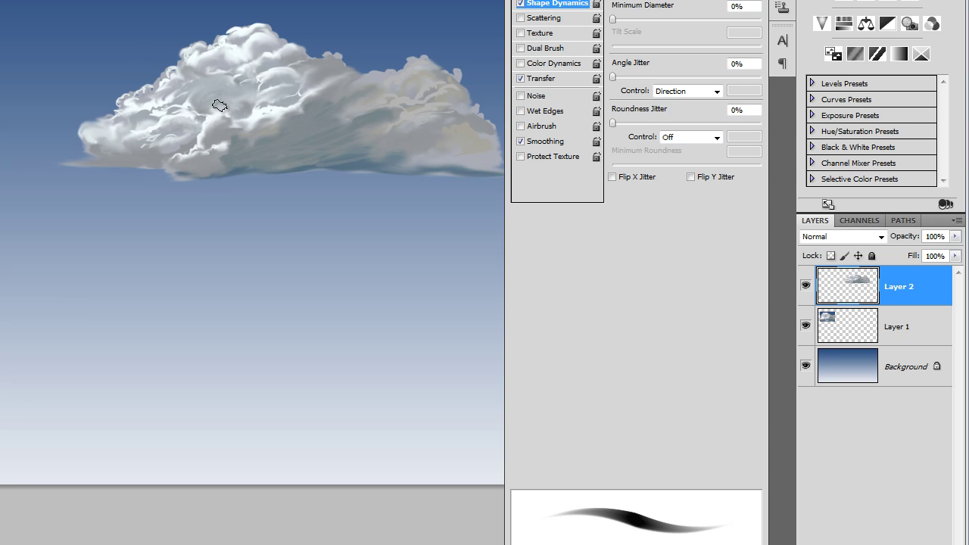
drag(245, 94, 209, 106)
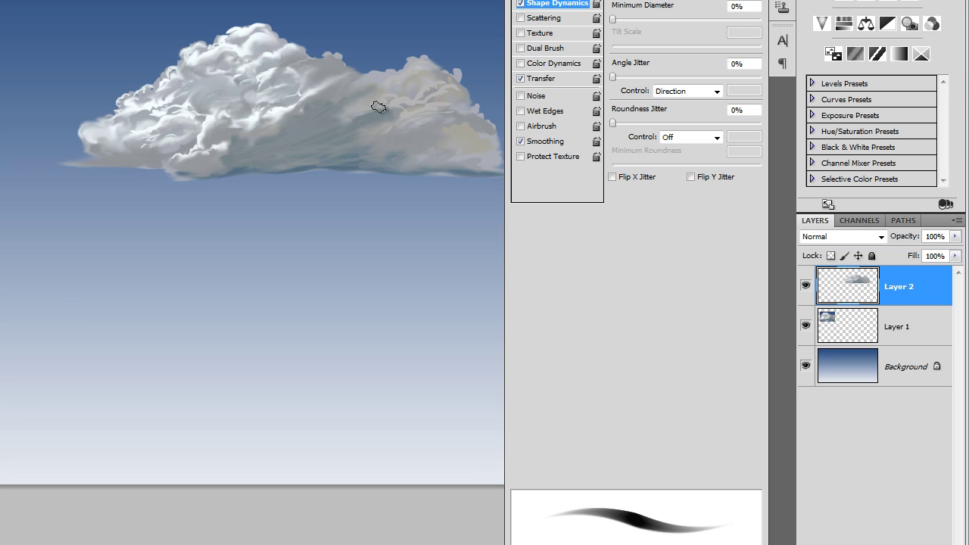
drag(363, 114, 409, 92)
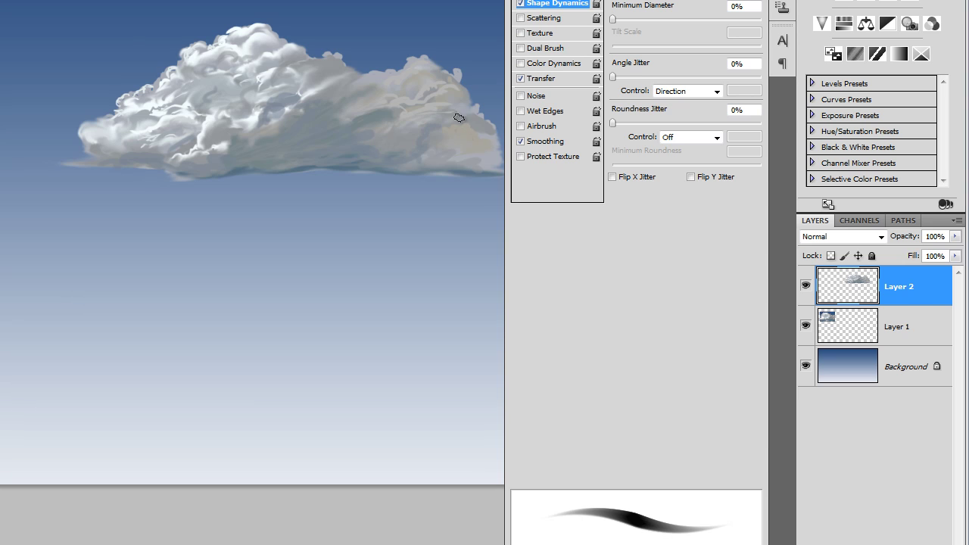
key(r)
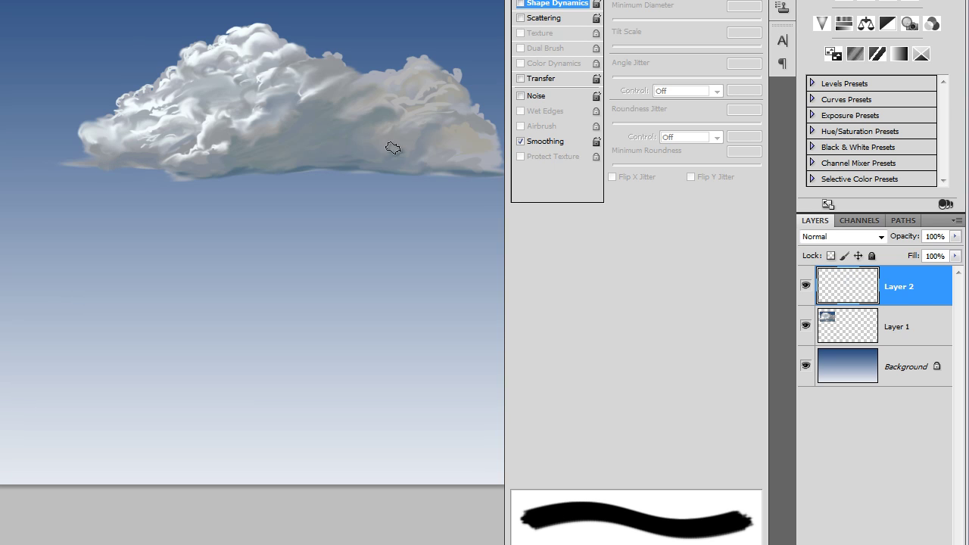
- Paint thin near-white (RGB 233, 241, 243) strokes across the cloud's middle and right half with a smaller brush and soften them with the Smudge tool
key(b)
key([)
key([)
key([)
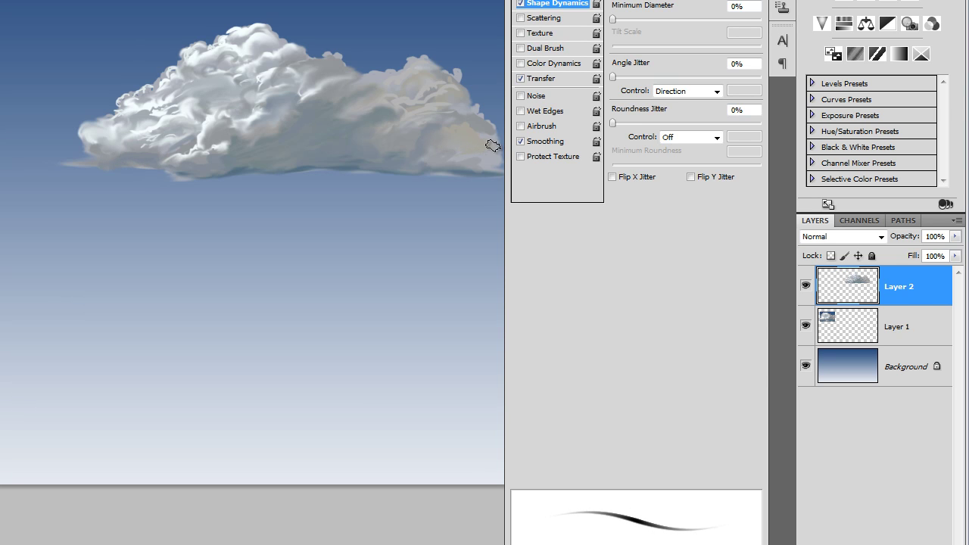
key(b)
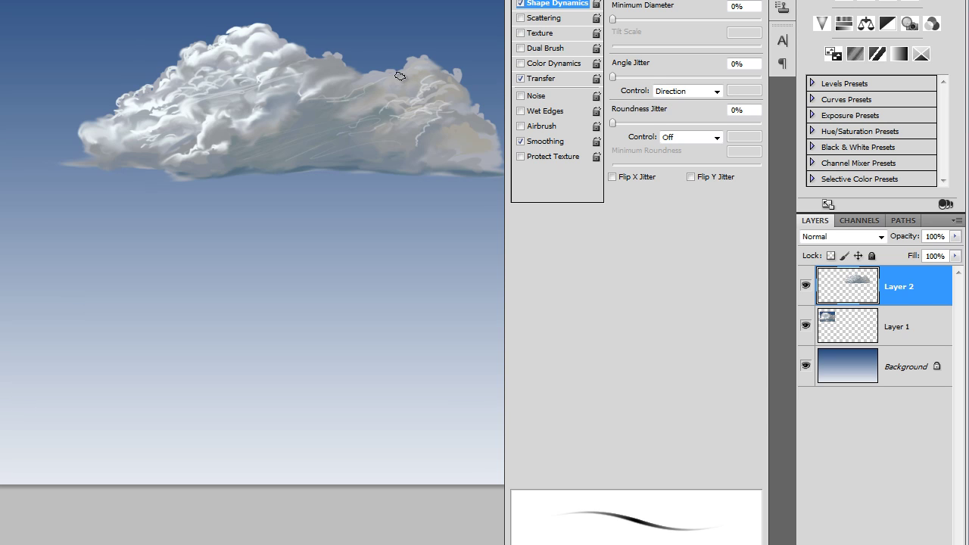
mouse_move(411, 67)
mouse_down()
mouse_move(434, 88)
mouse_move(390, 106)
mouse_move(413, 102)
mouse_up()
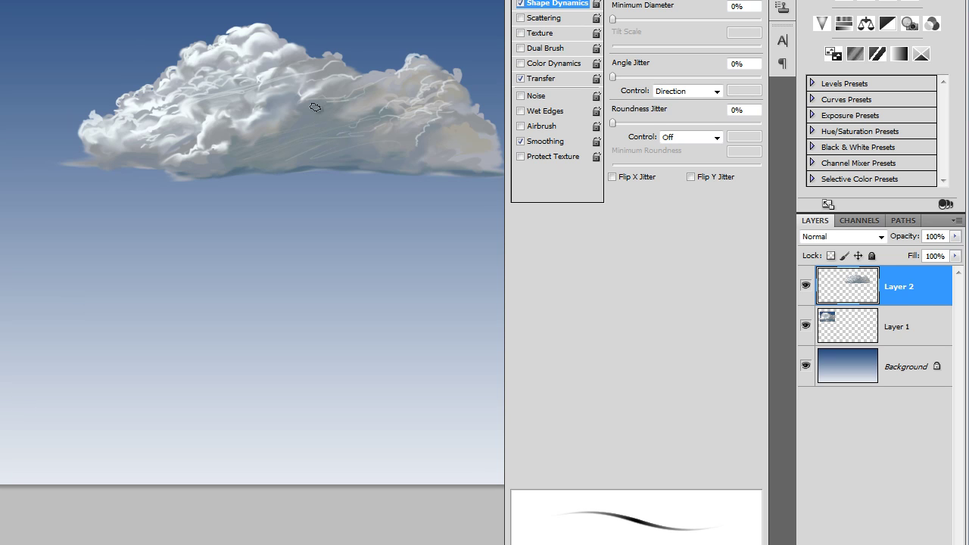
key(r)
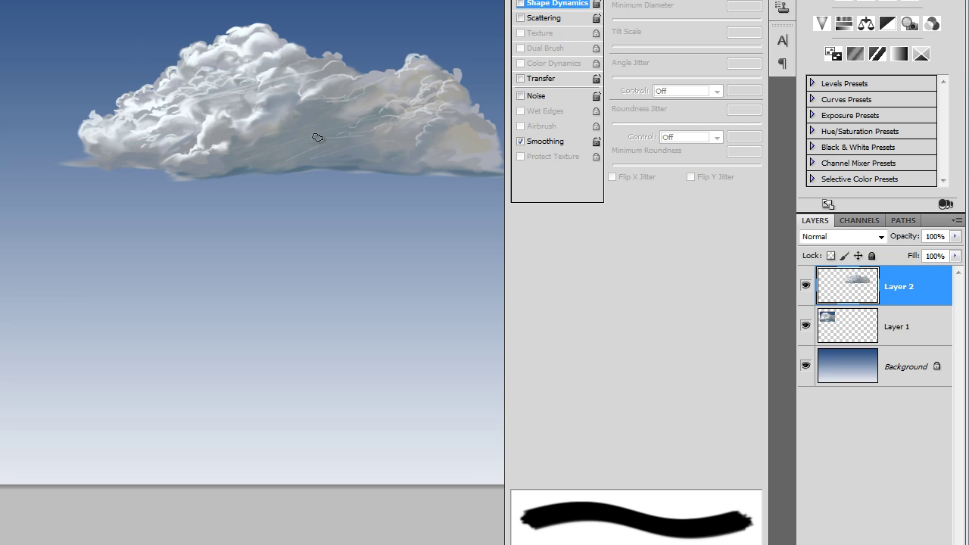
mouse_move(234, 140)
mouse_down()
mouse_move(240, 156)
mouse_move(272, 167)
mouse_up()
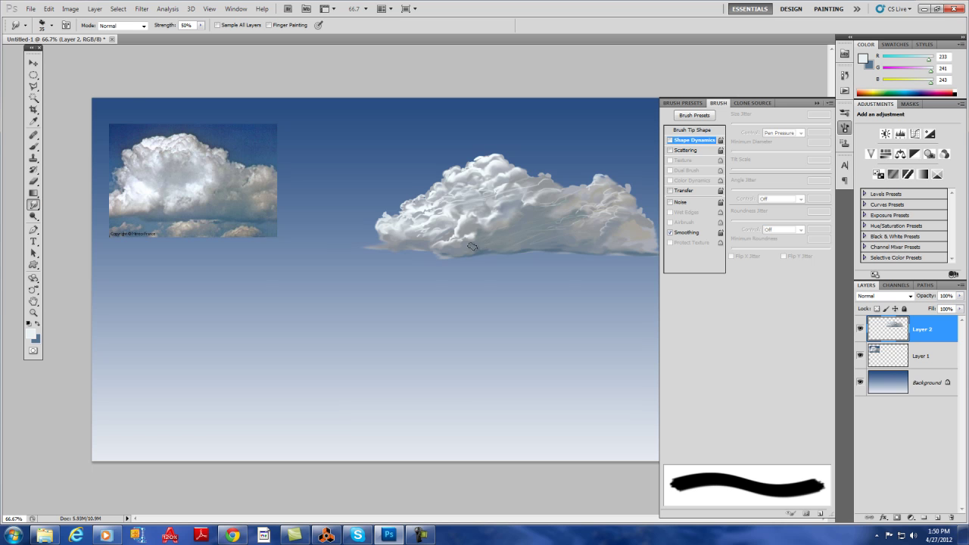
- Switch the Smudge tool to a 35 px bristle tip and soften the cloud's outer edges and shaded center
key(Return)
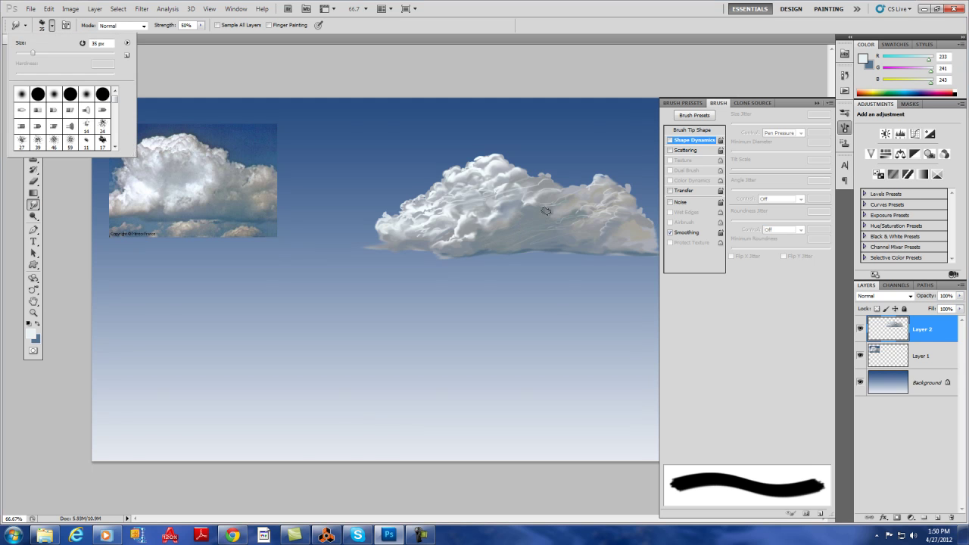
click(70, 126)
click(564, 207)
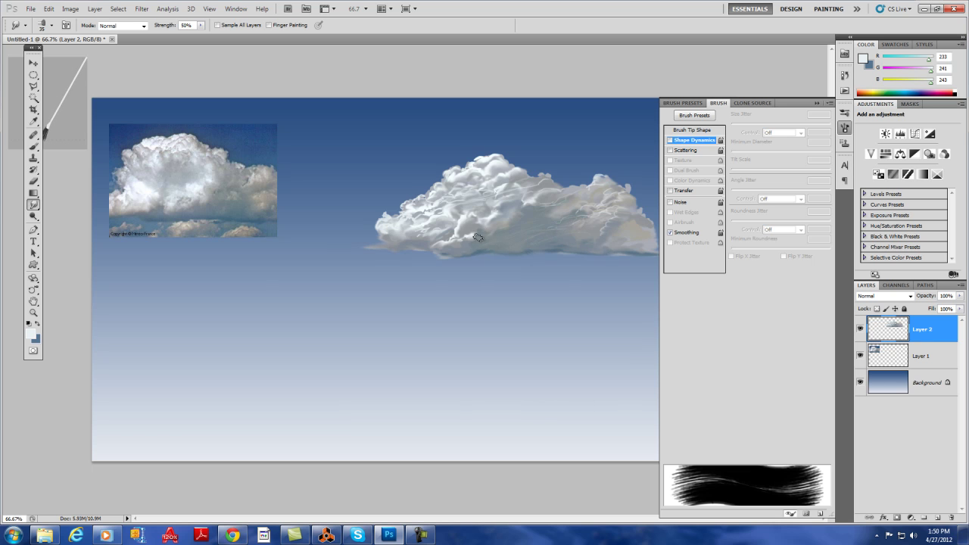
key(F5)
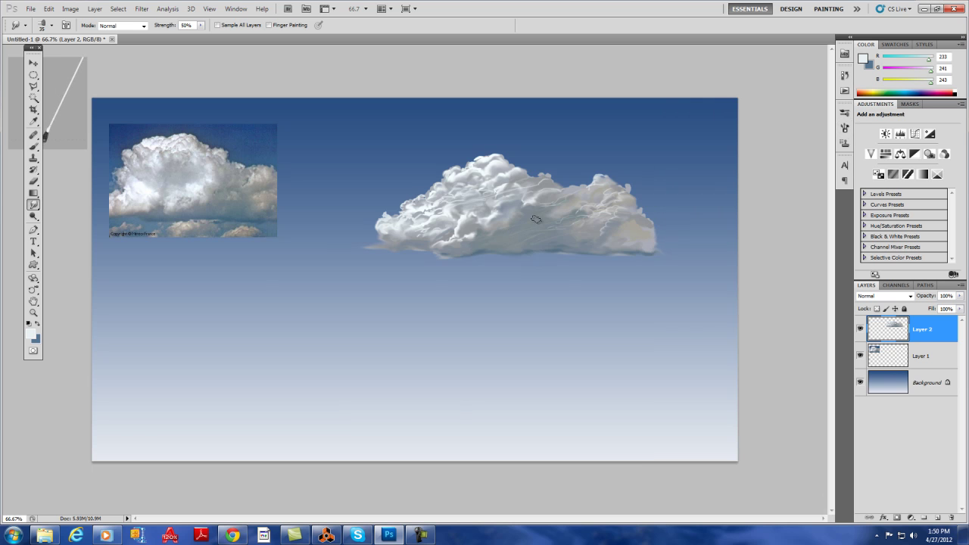
mouse_move(530, 212)
mouse_down()
mouse_move(542, 204)
mouse_move(510, 224)
mouse_move(523, 223)
mouse_up()
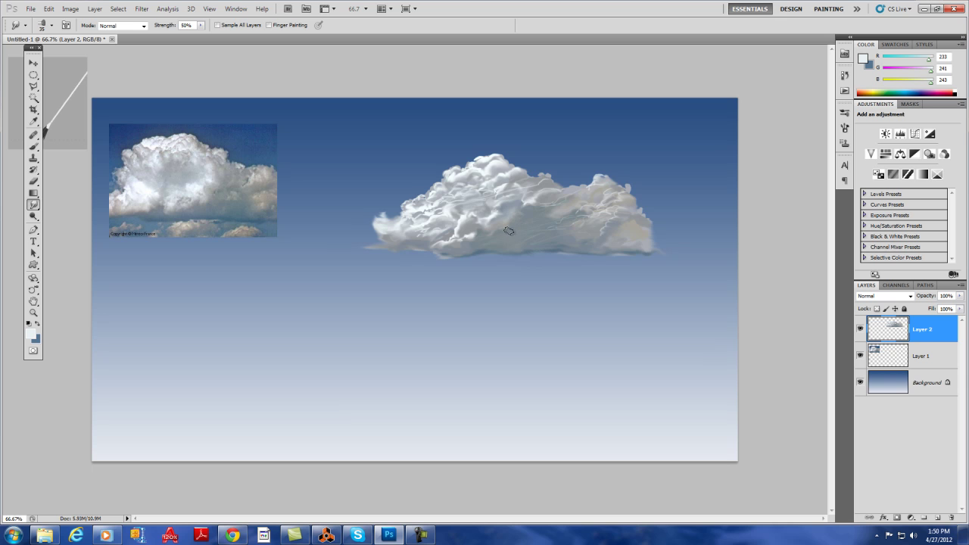